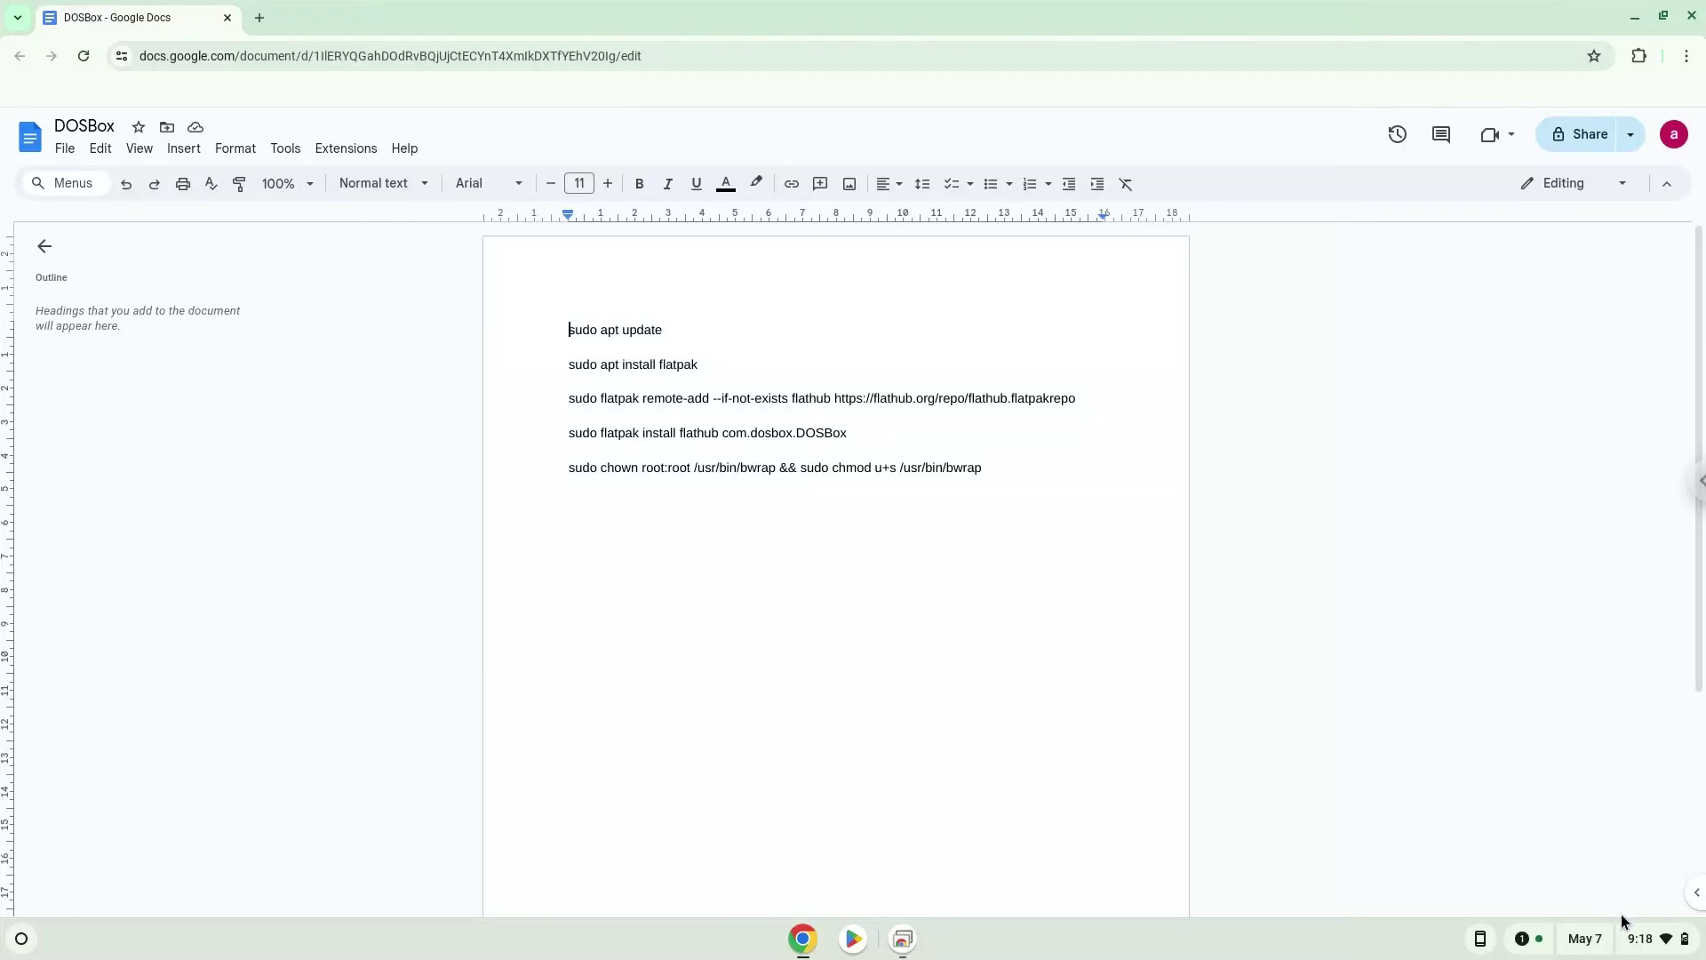
Step: Open ChromeOS Settings from the status tray and go to the About ChromeOS page
left_click(1630, 939)
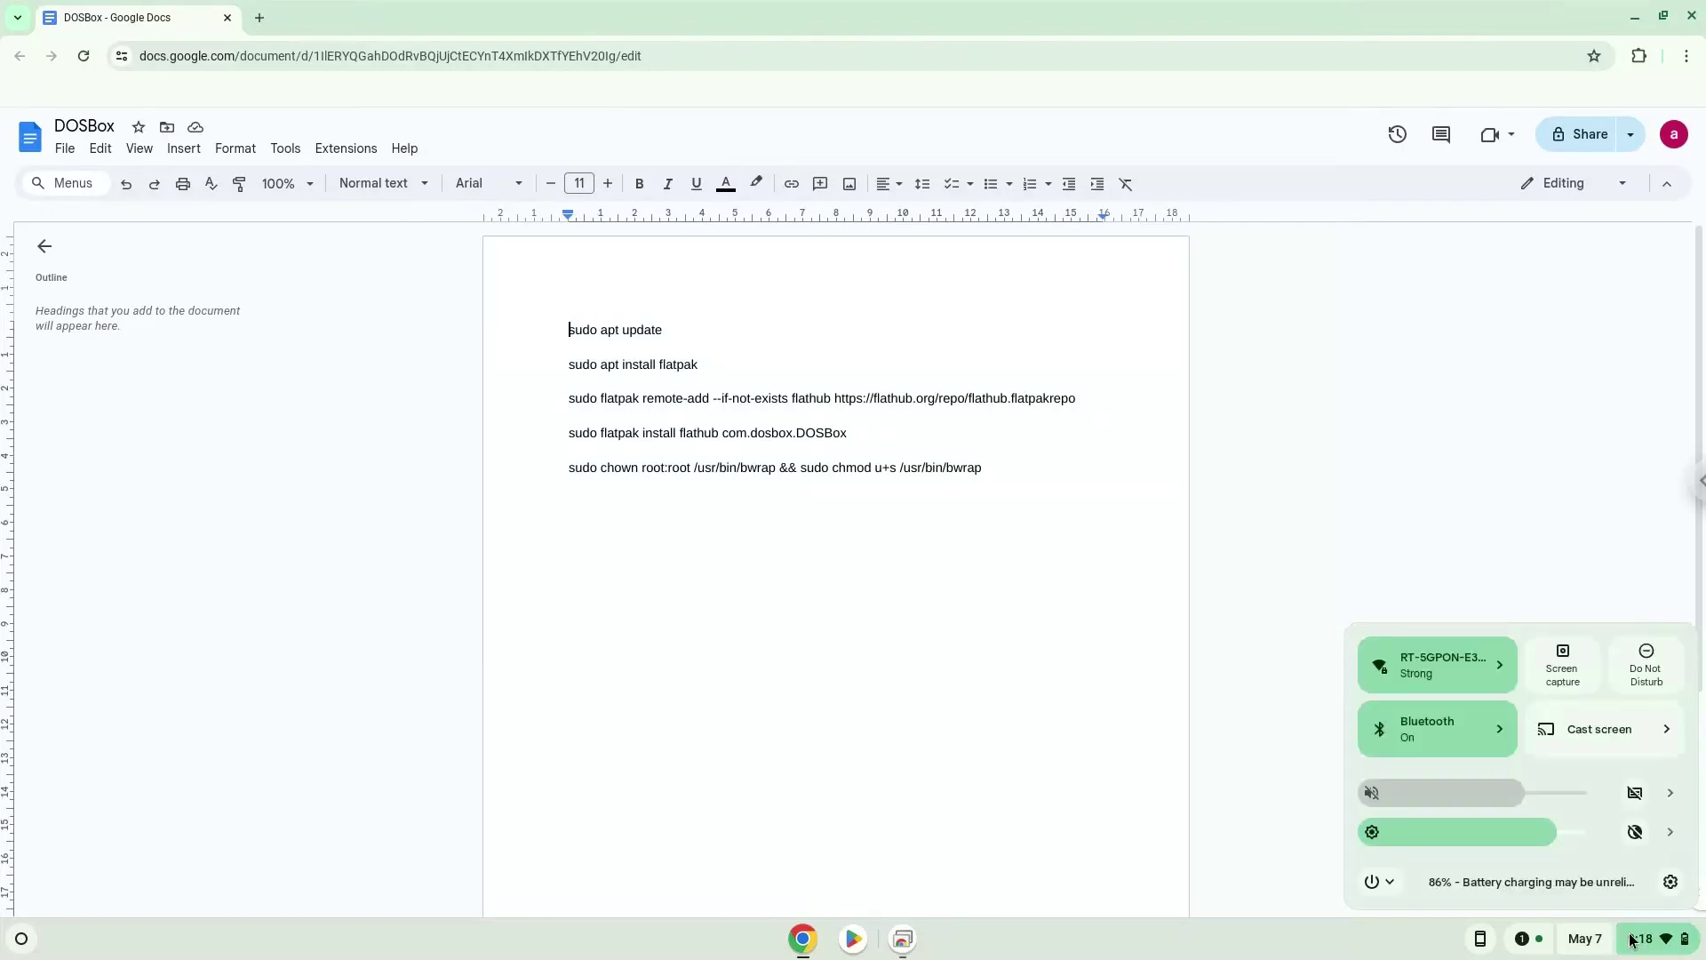
left_click(1668, 884)
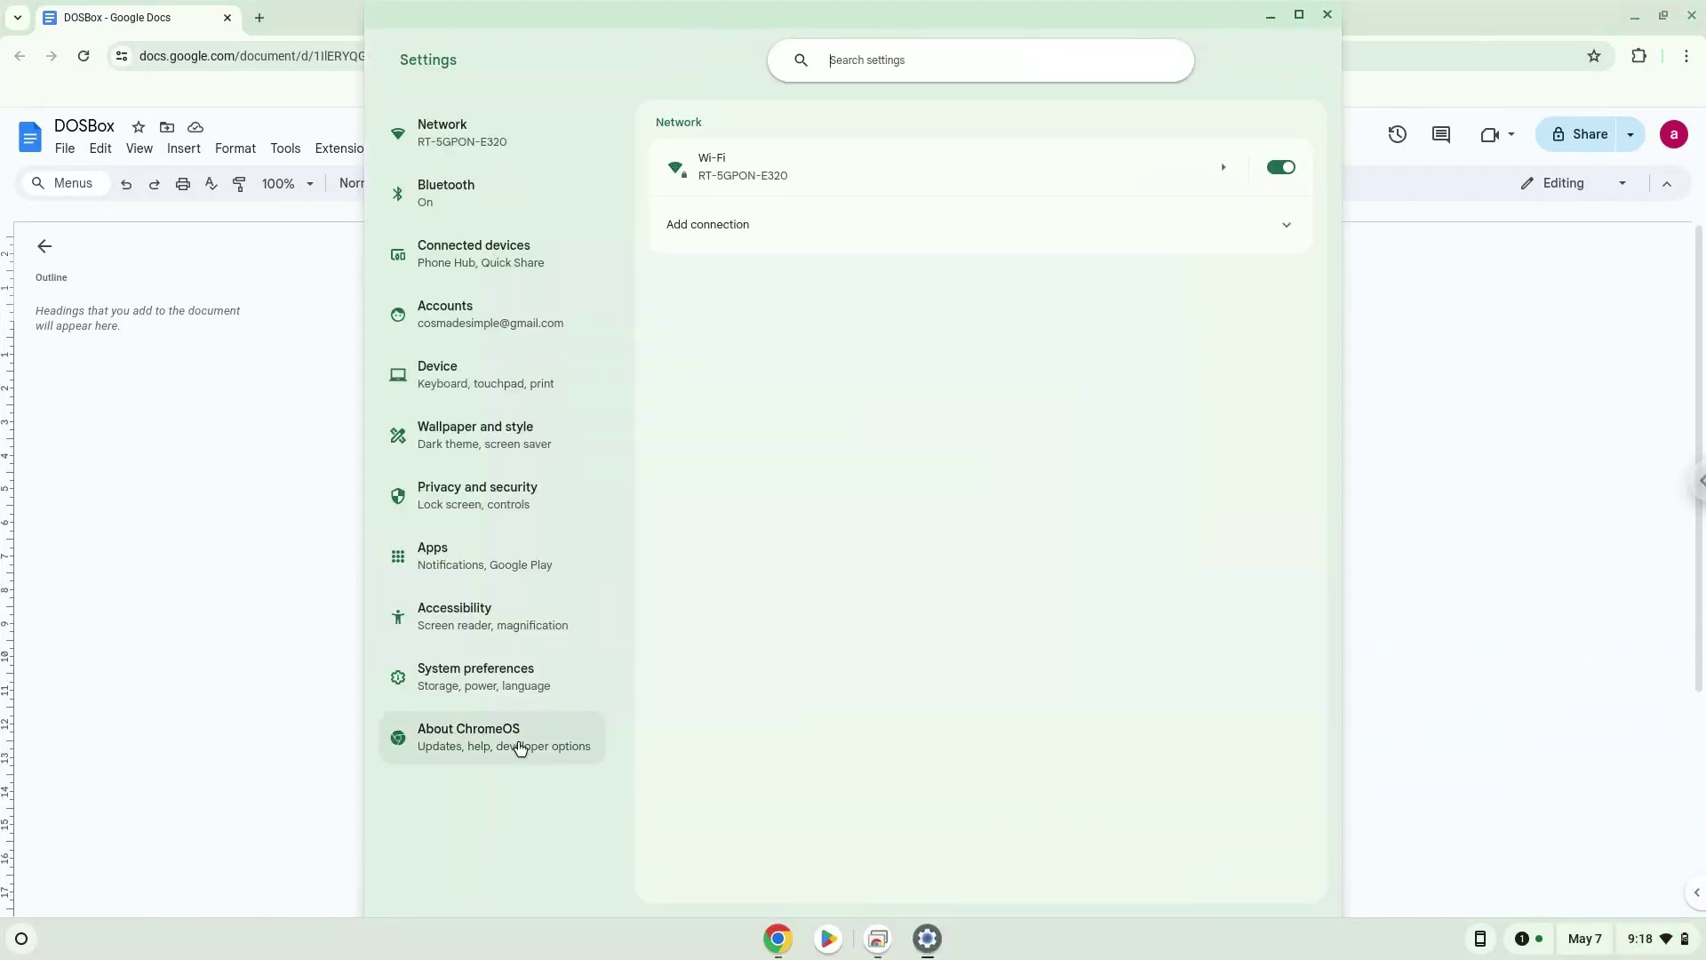
left_click(521, 748)
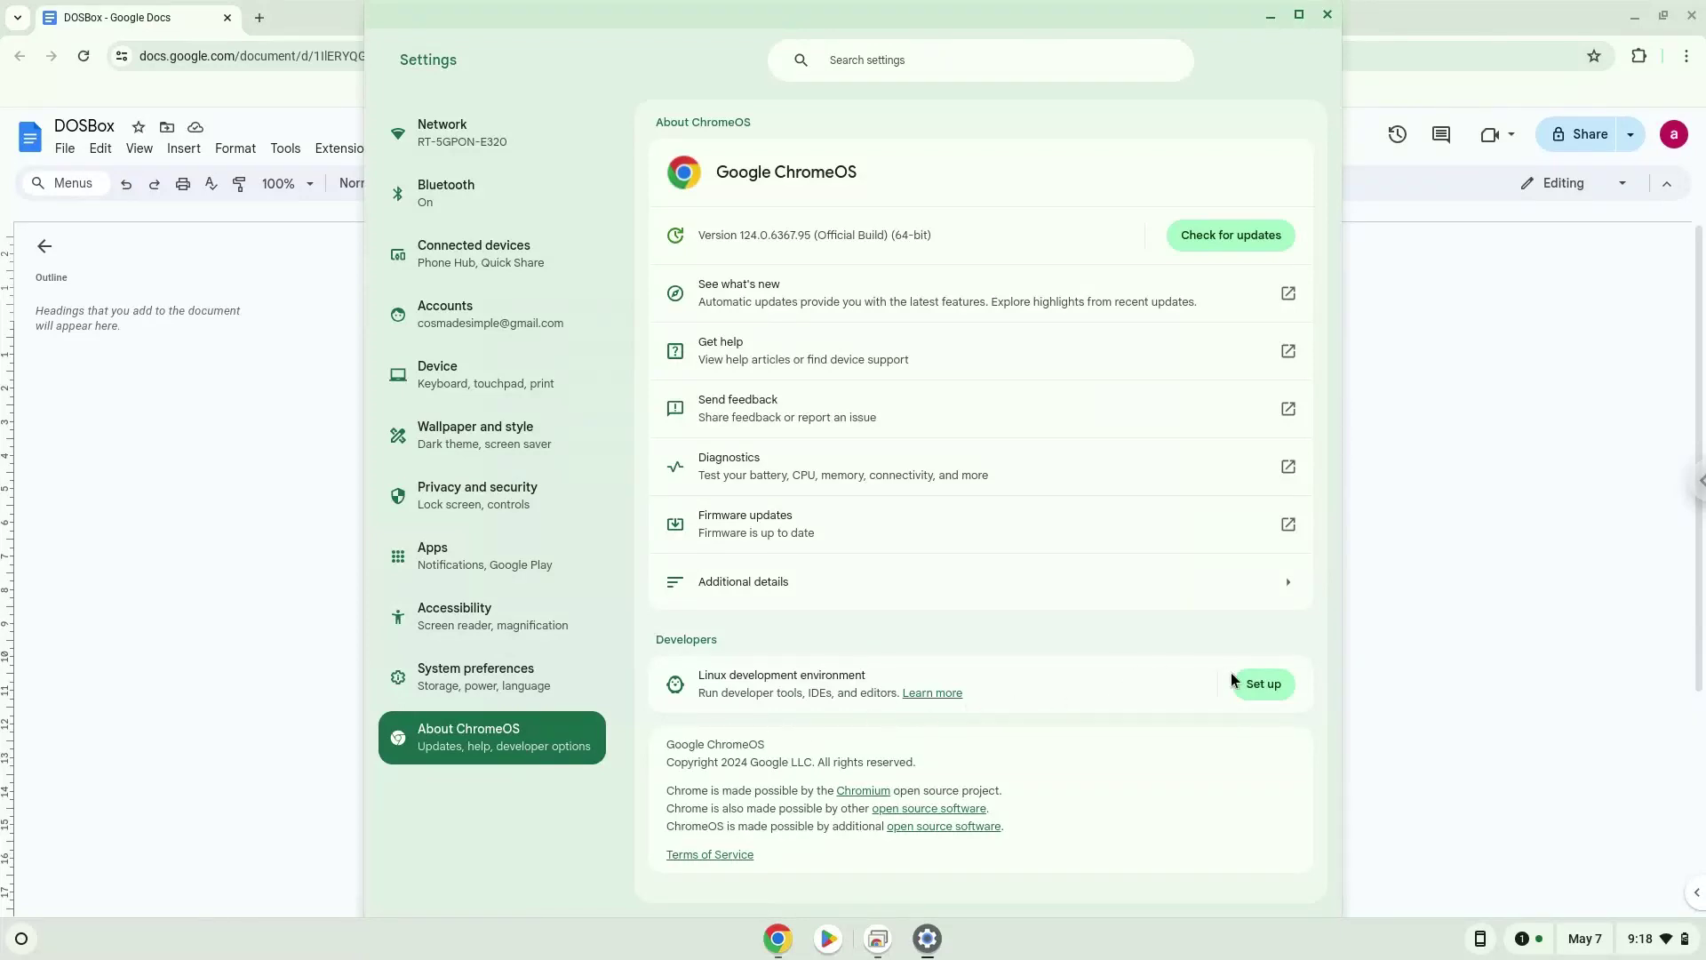
Step: Install the Linux development environment with the recommended disk size, then close its terminal
left_click(1255, 680)
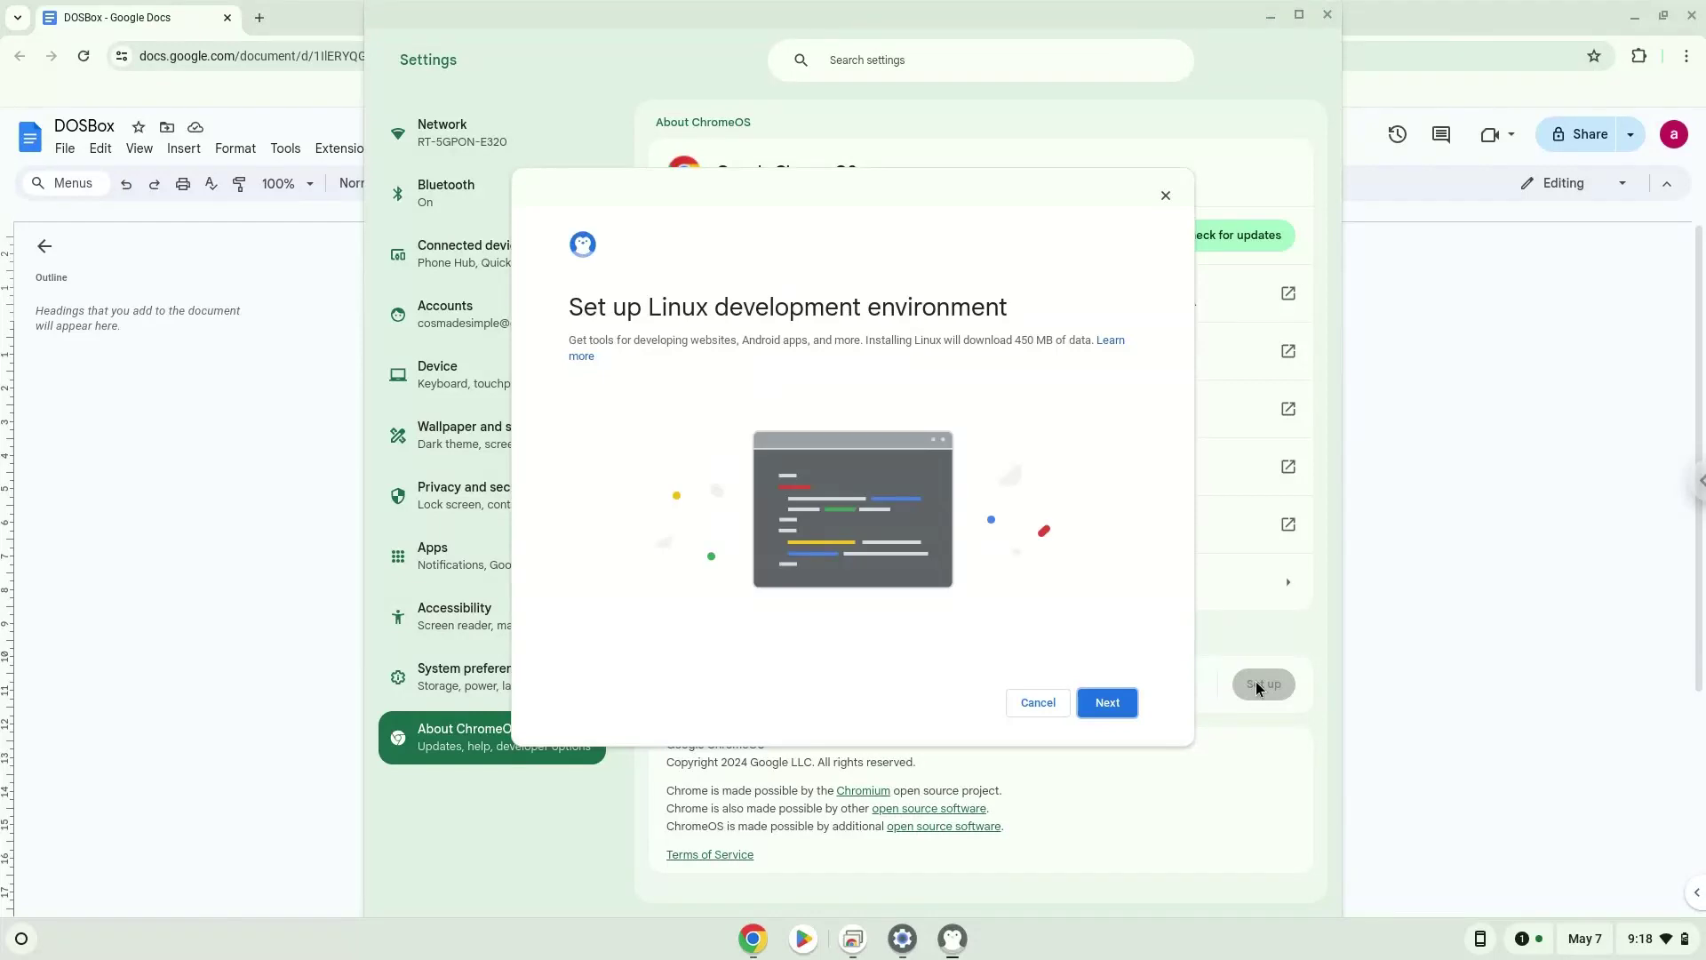
left_click(1106, 702)
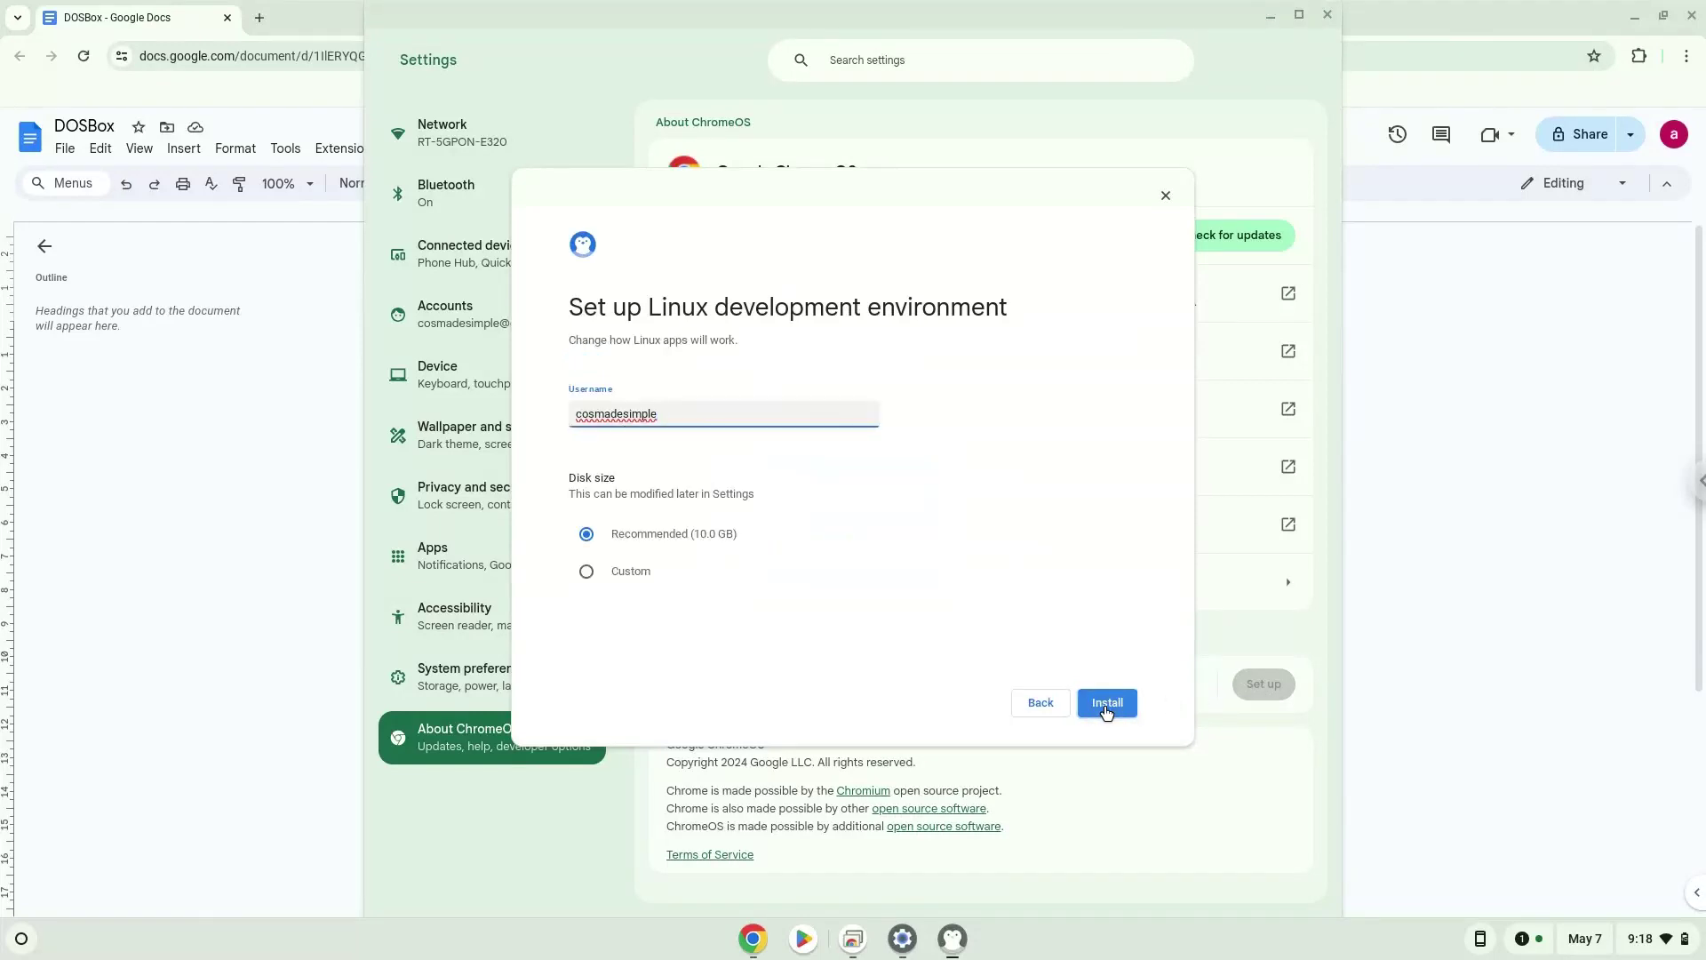
left_click(1107, 702)
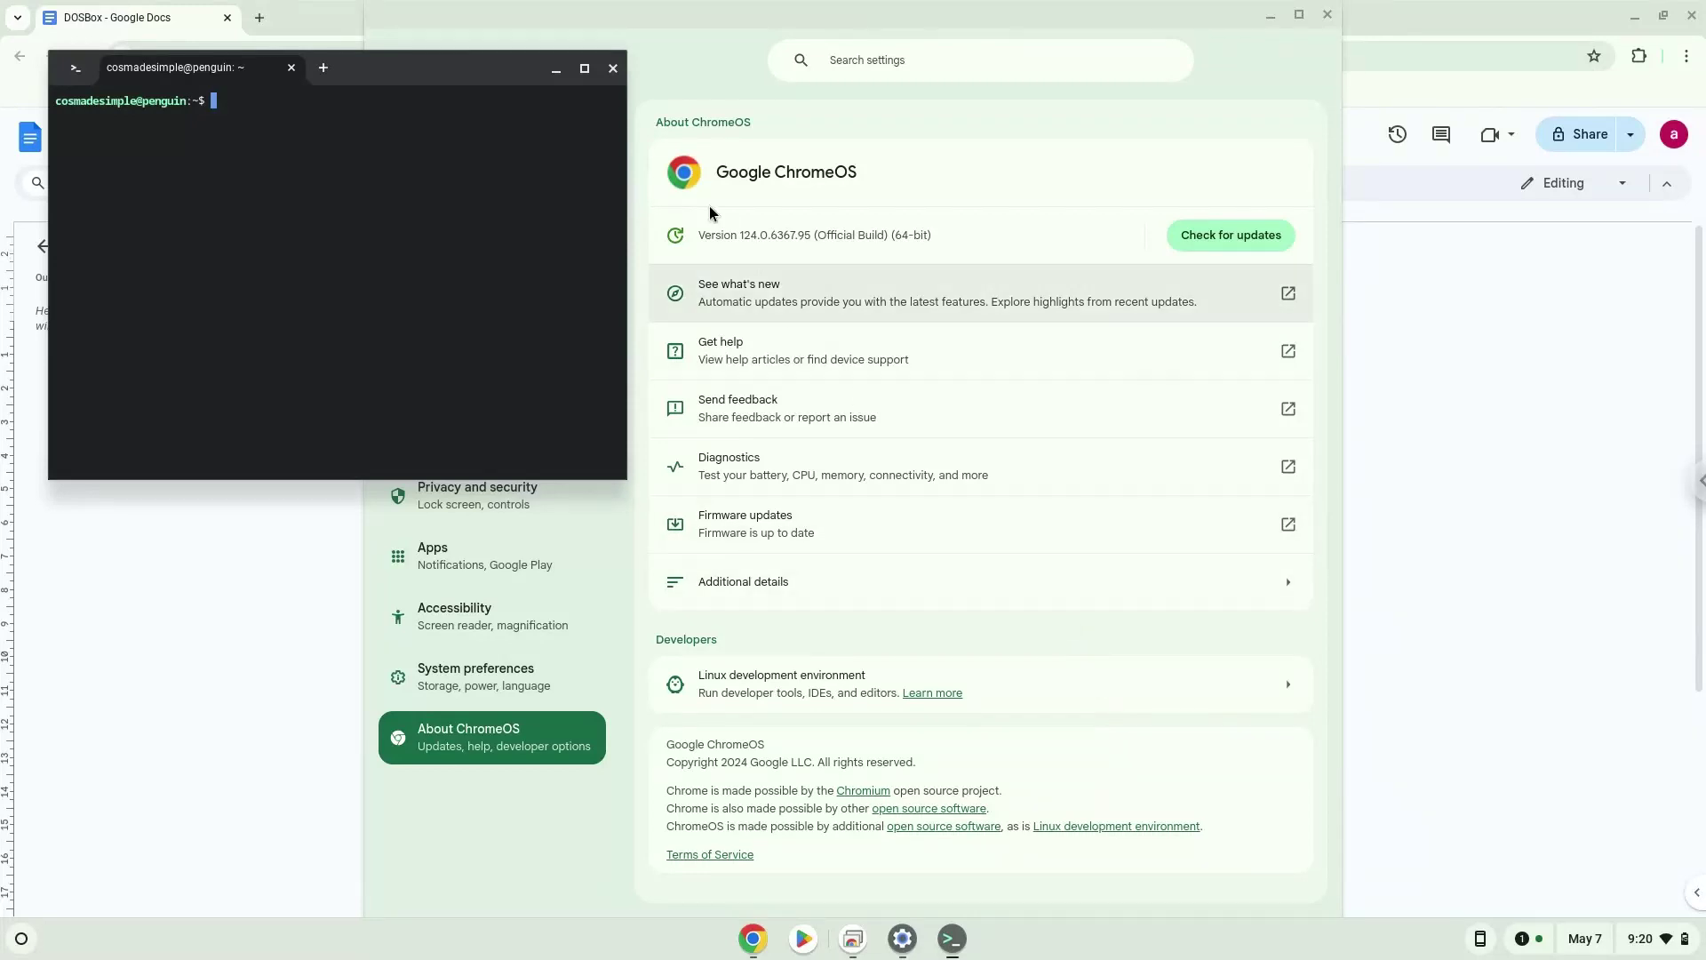
left_click(613, 69)
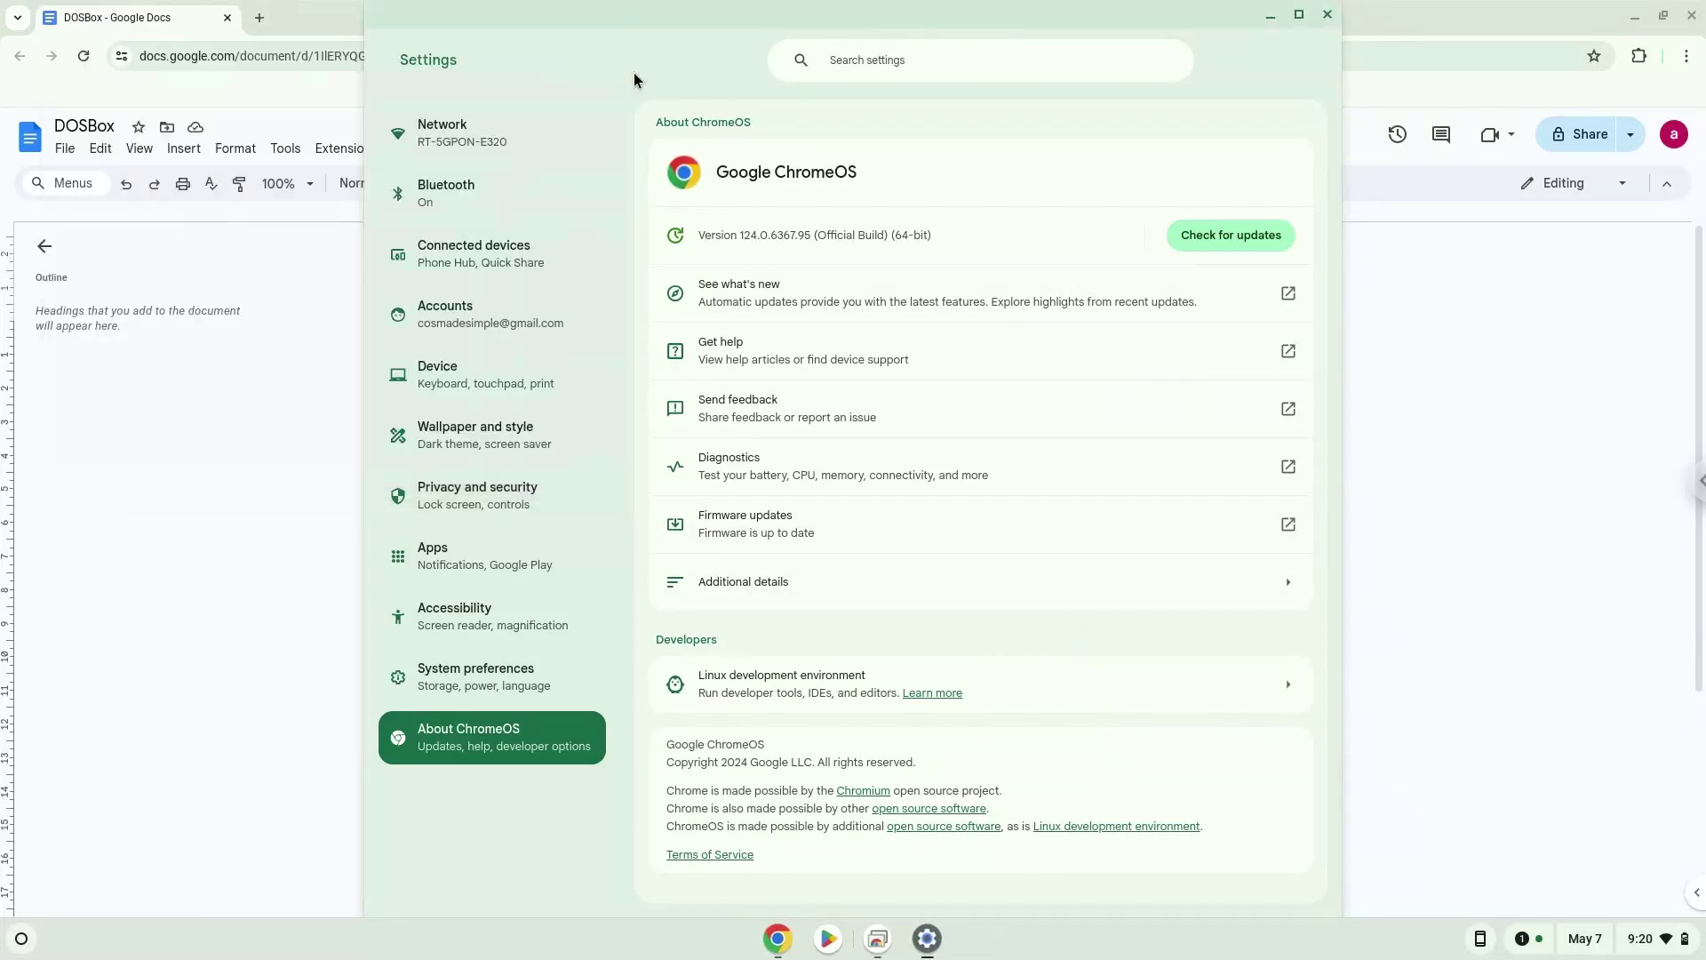
Step: Close Settings, copy the 'sudo apt update' line from the Doc, and show the launcher
left_click(1329, 17)
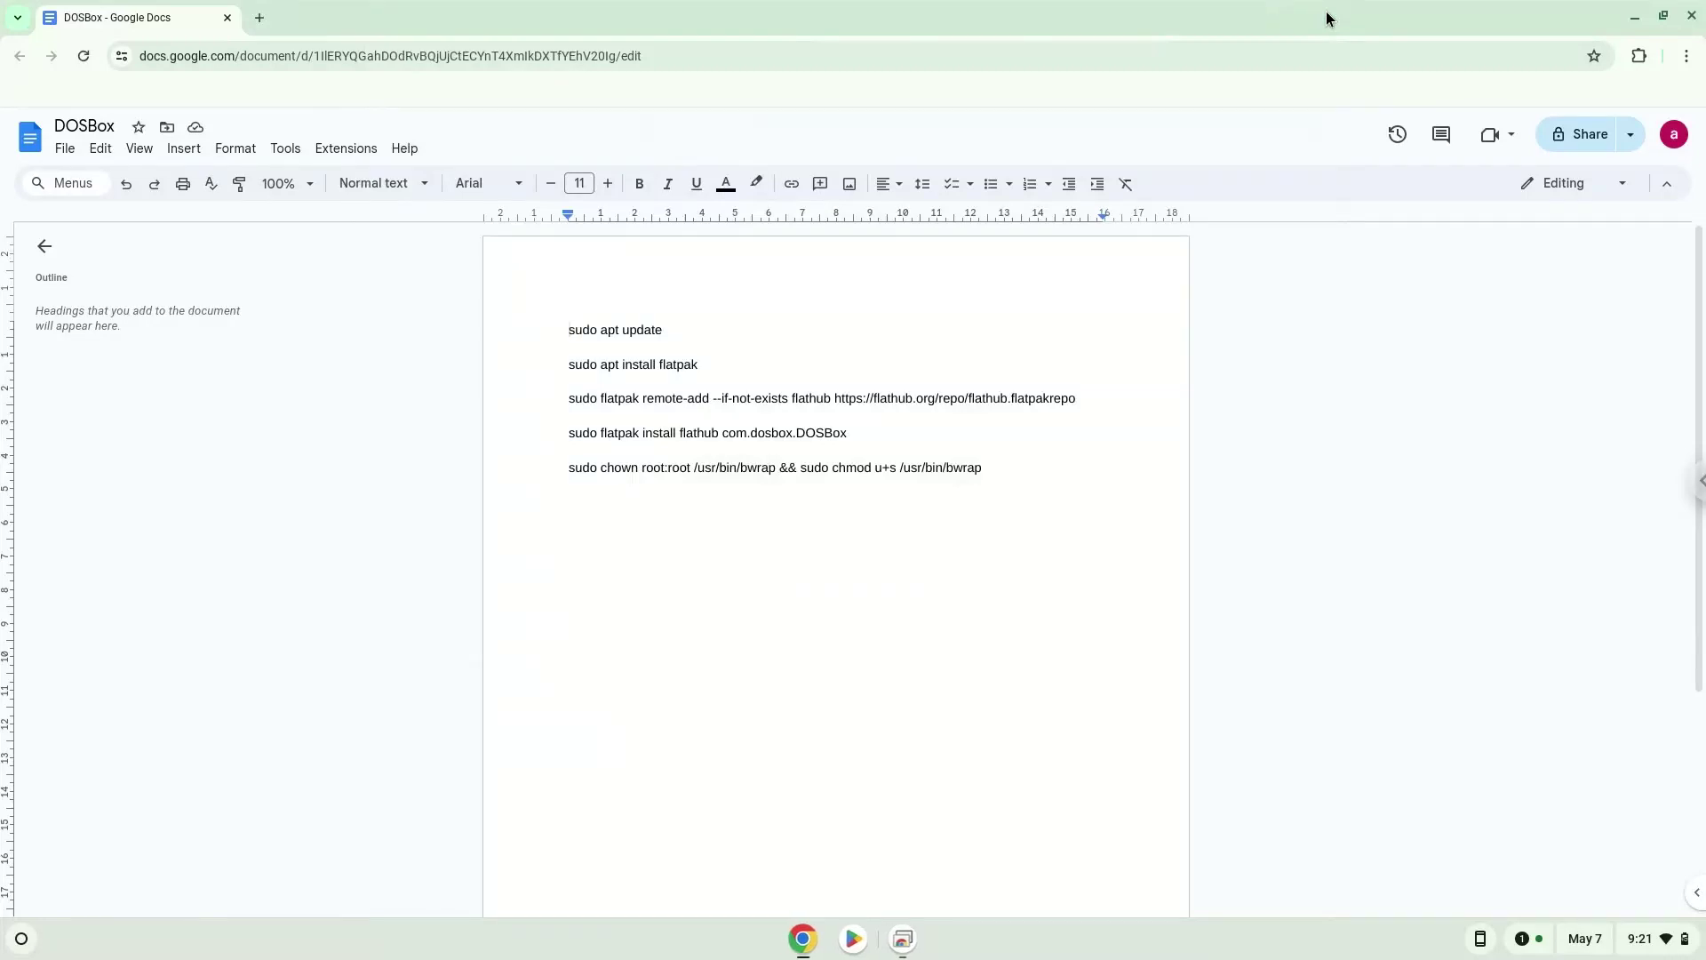
triple_click(641, 326)
right_click(638, 327)
left_click(685, 375)
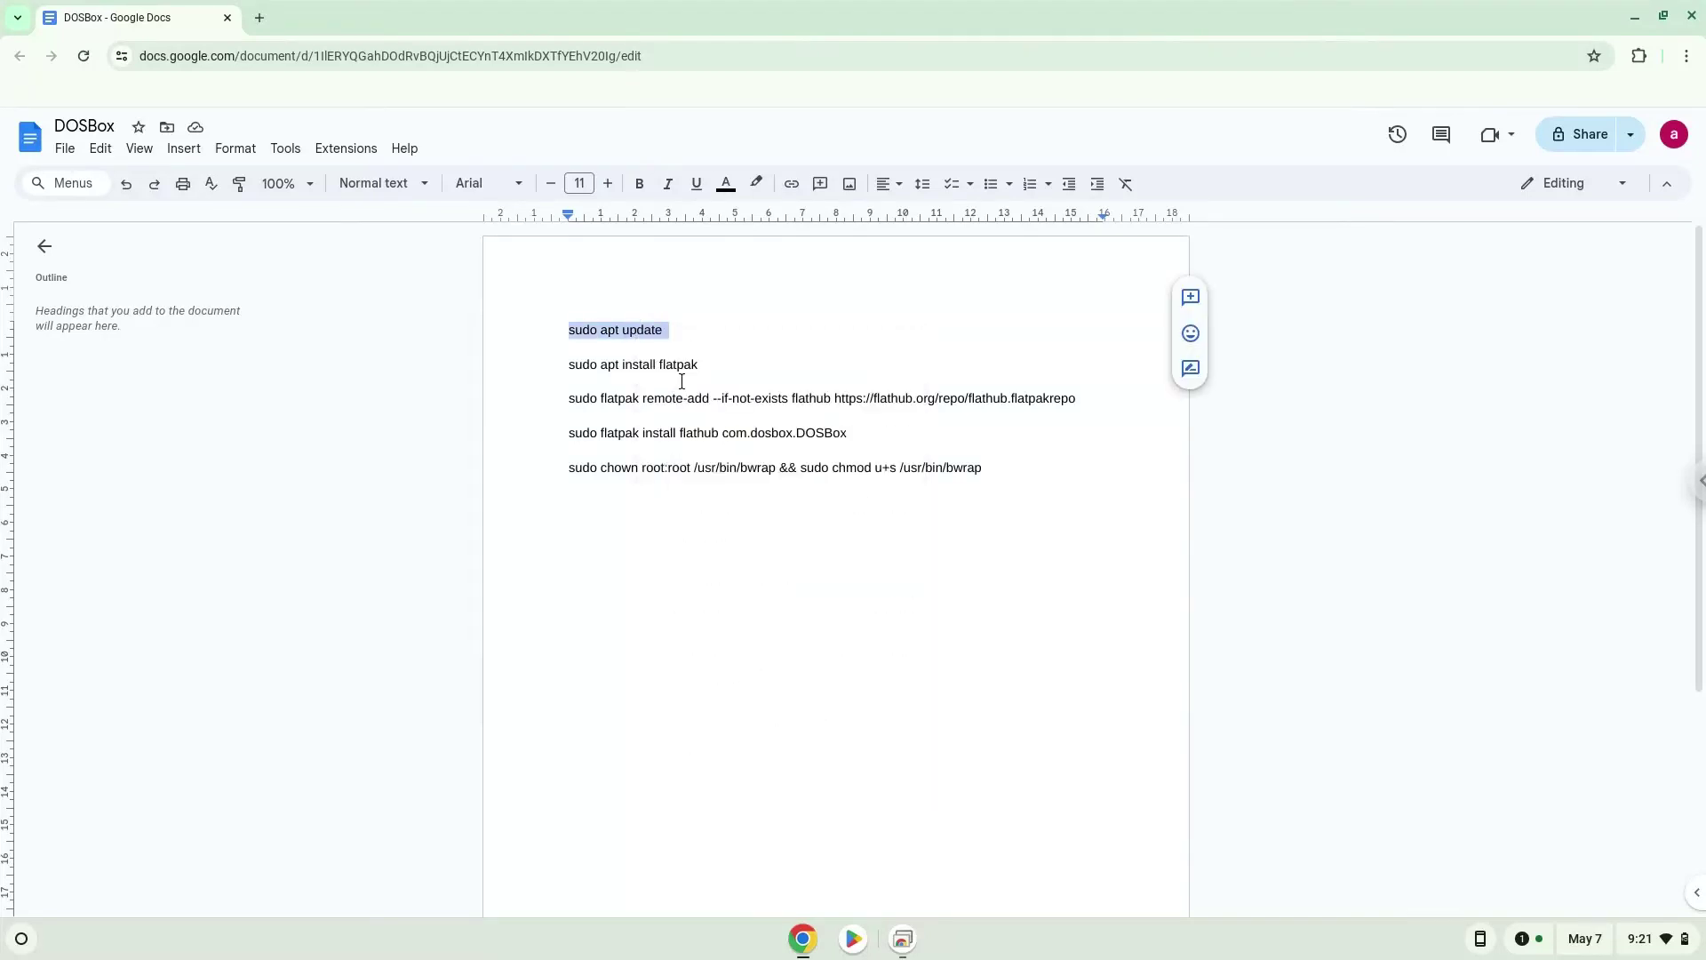
left_click(23, 938)
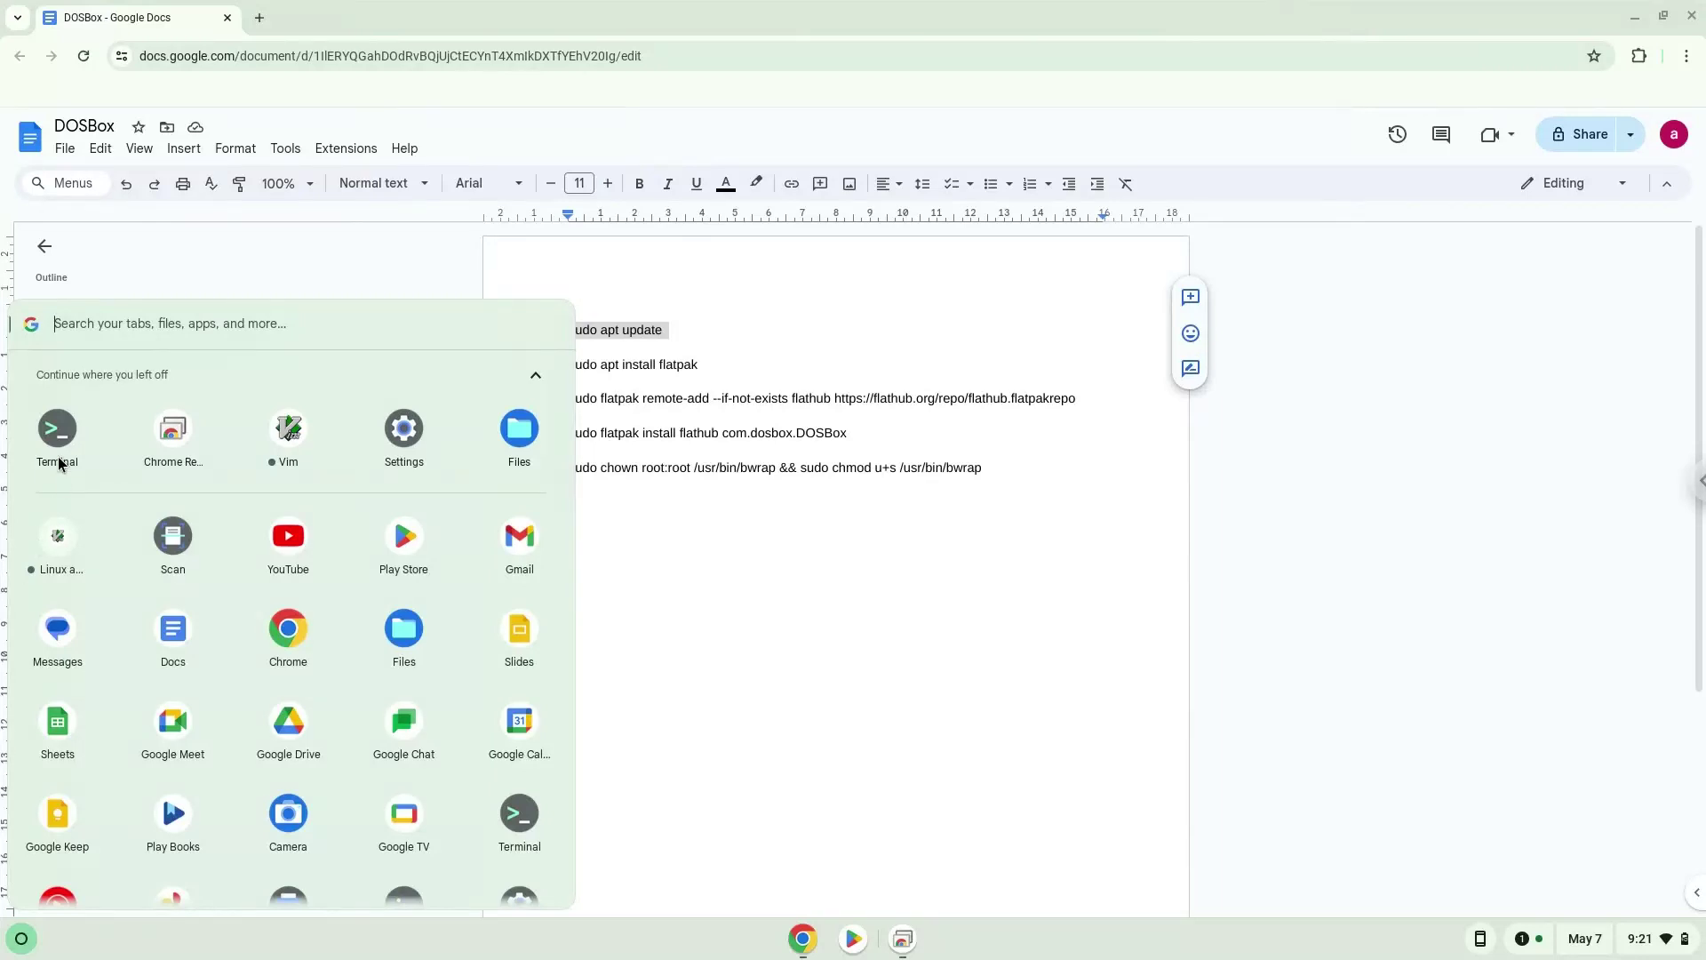
Step: Launch Terminal maximized, run sudo apt update on penguin, and return to the DOSBox Doc
left_click(57, 430)
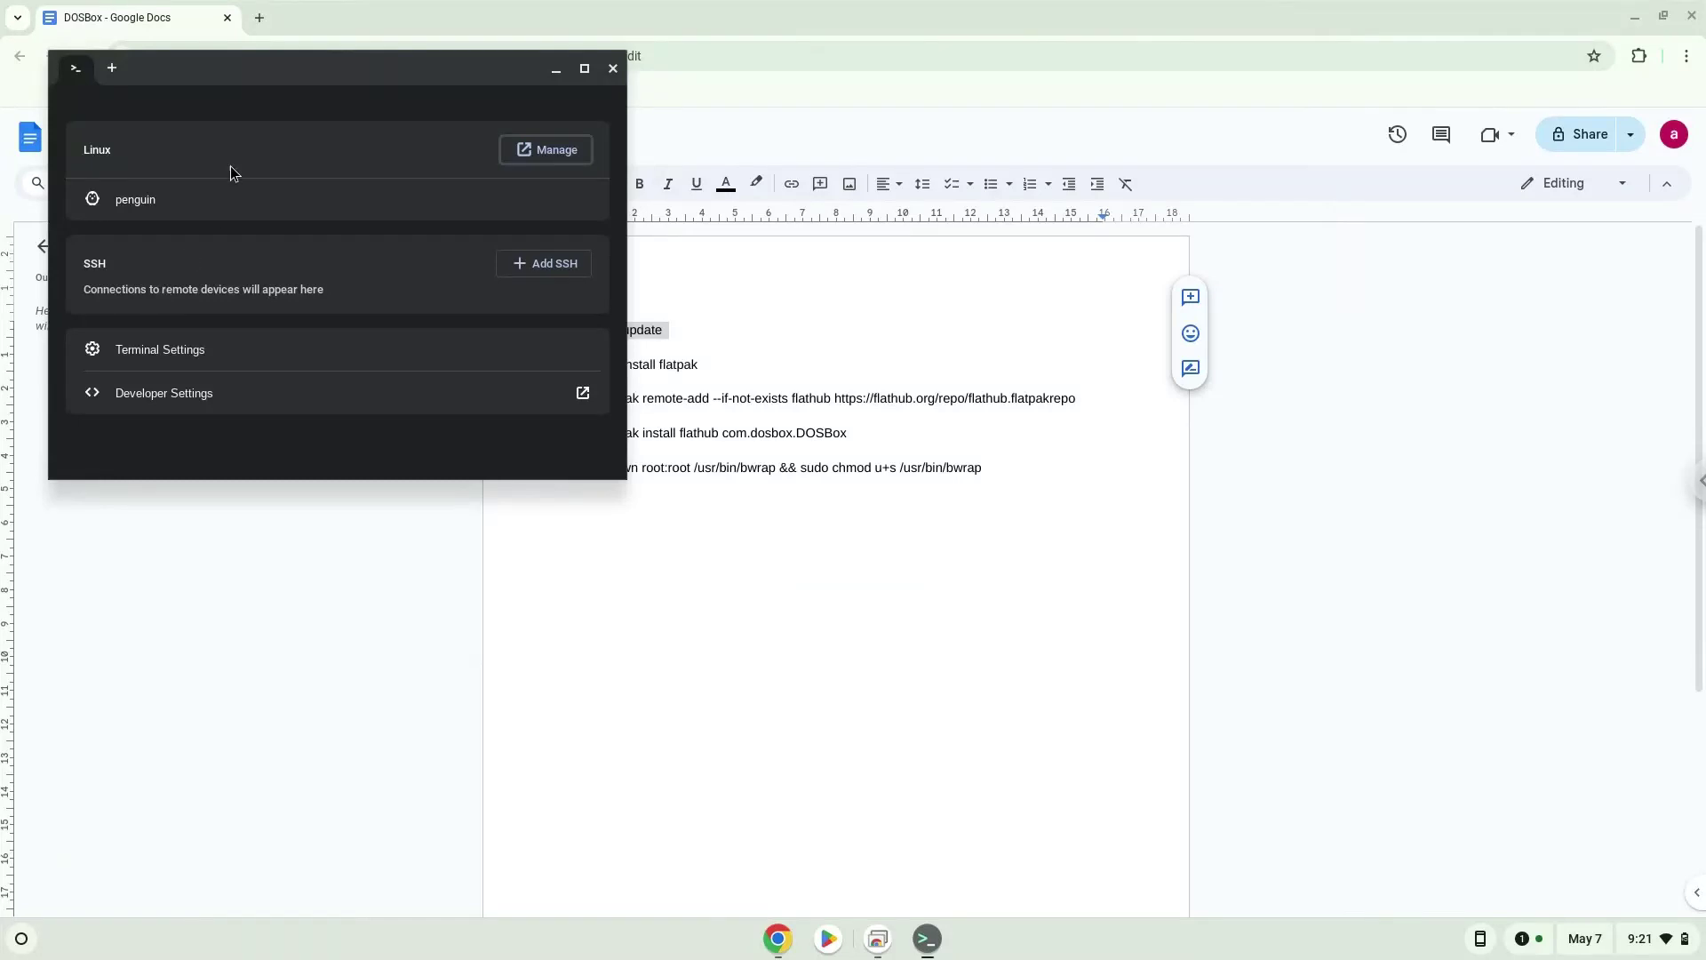
double_click(286, 67)
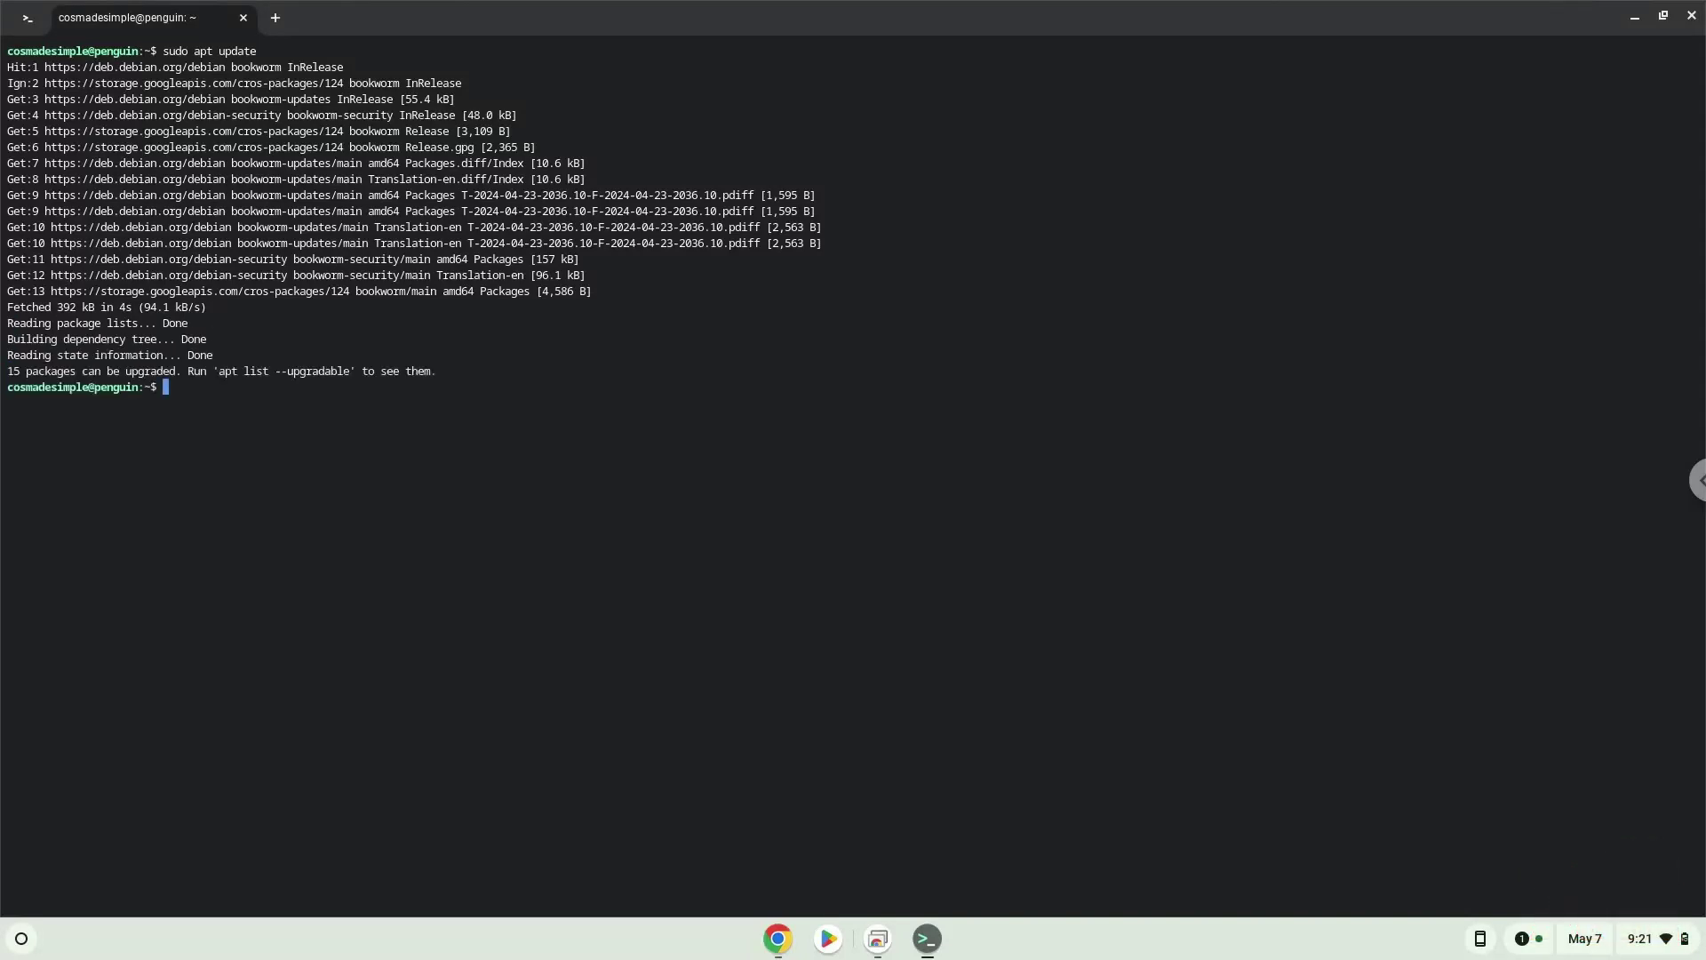
left_click(773, 945)
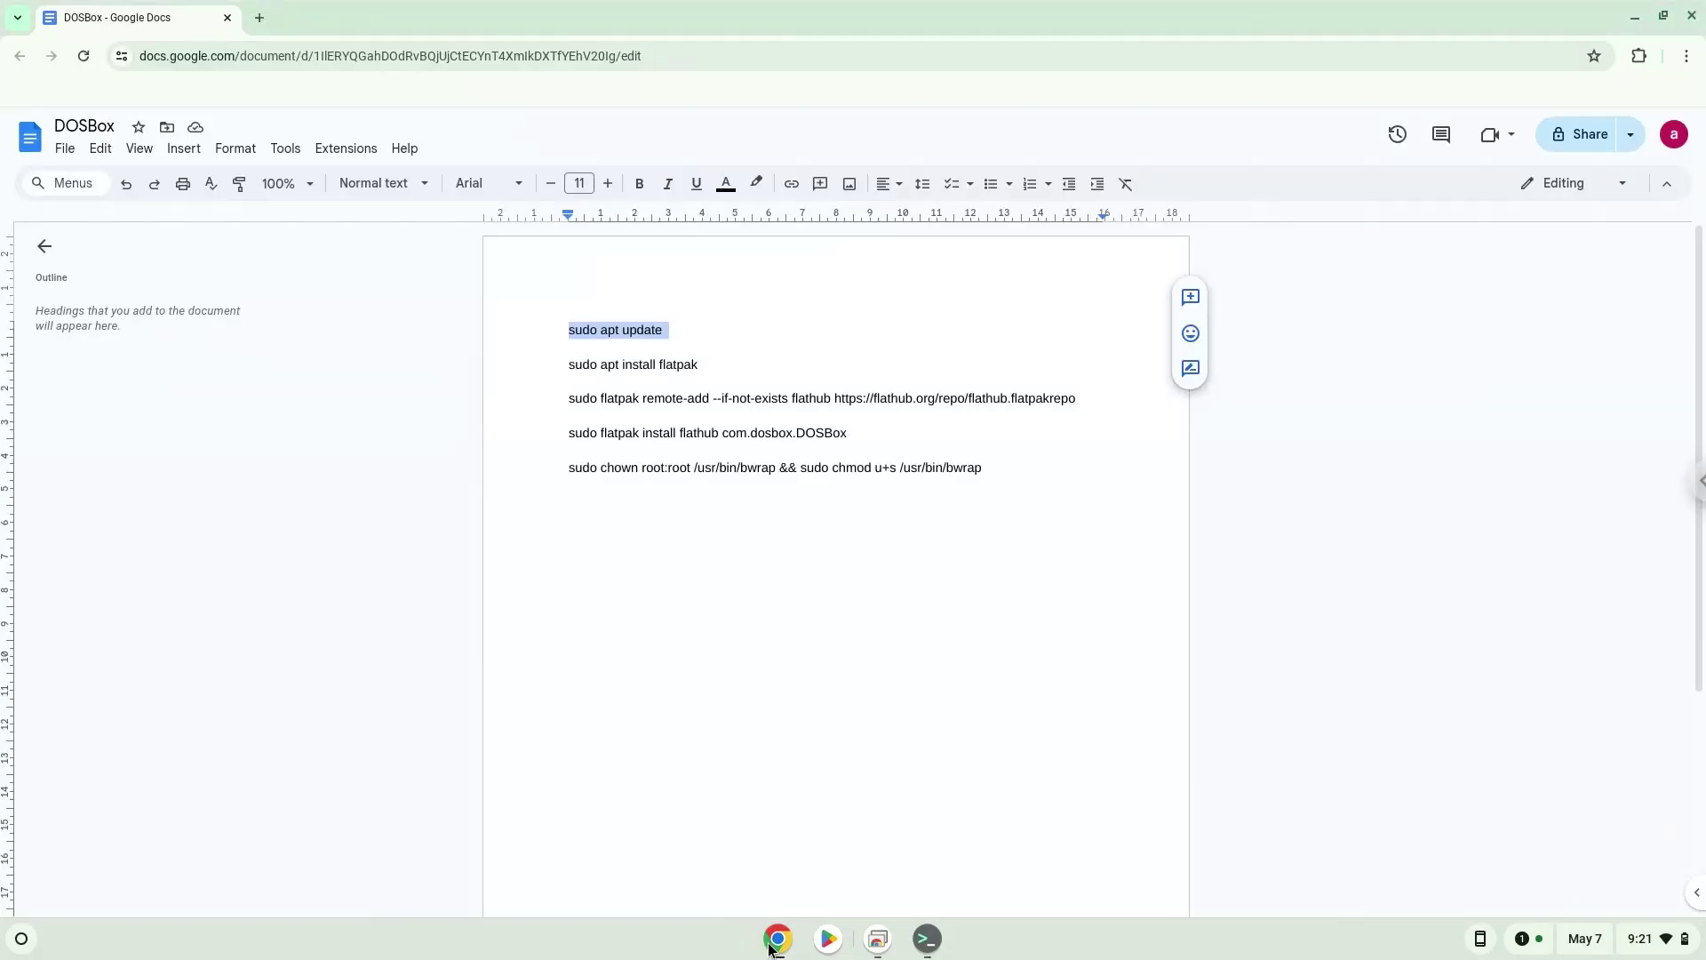
Step: Copy 'sudo apt install flatpak' into Terminal, run it, accept the [Y/n] prompt, and dismiss Remote Assistance
triple_click(638, 366)
right_click(640, 368)
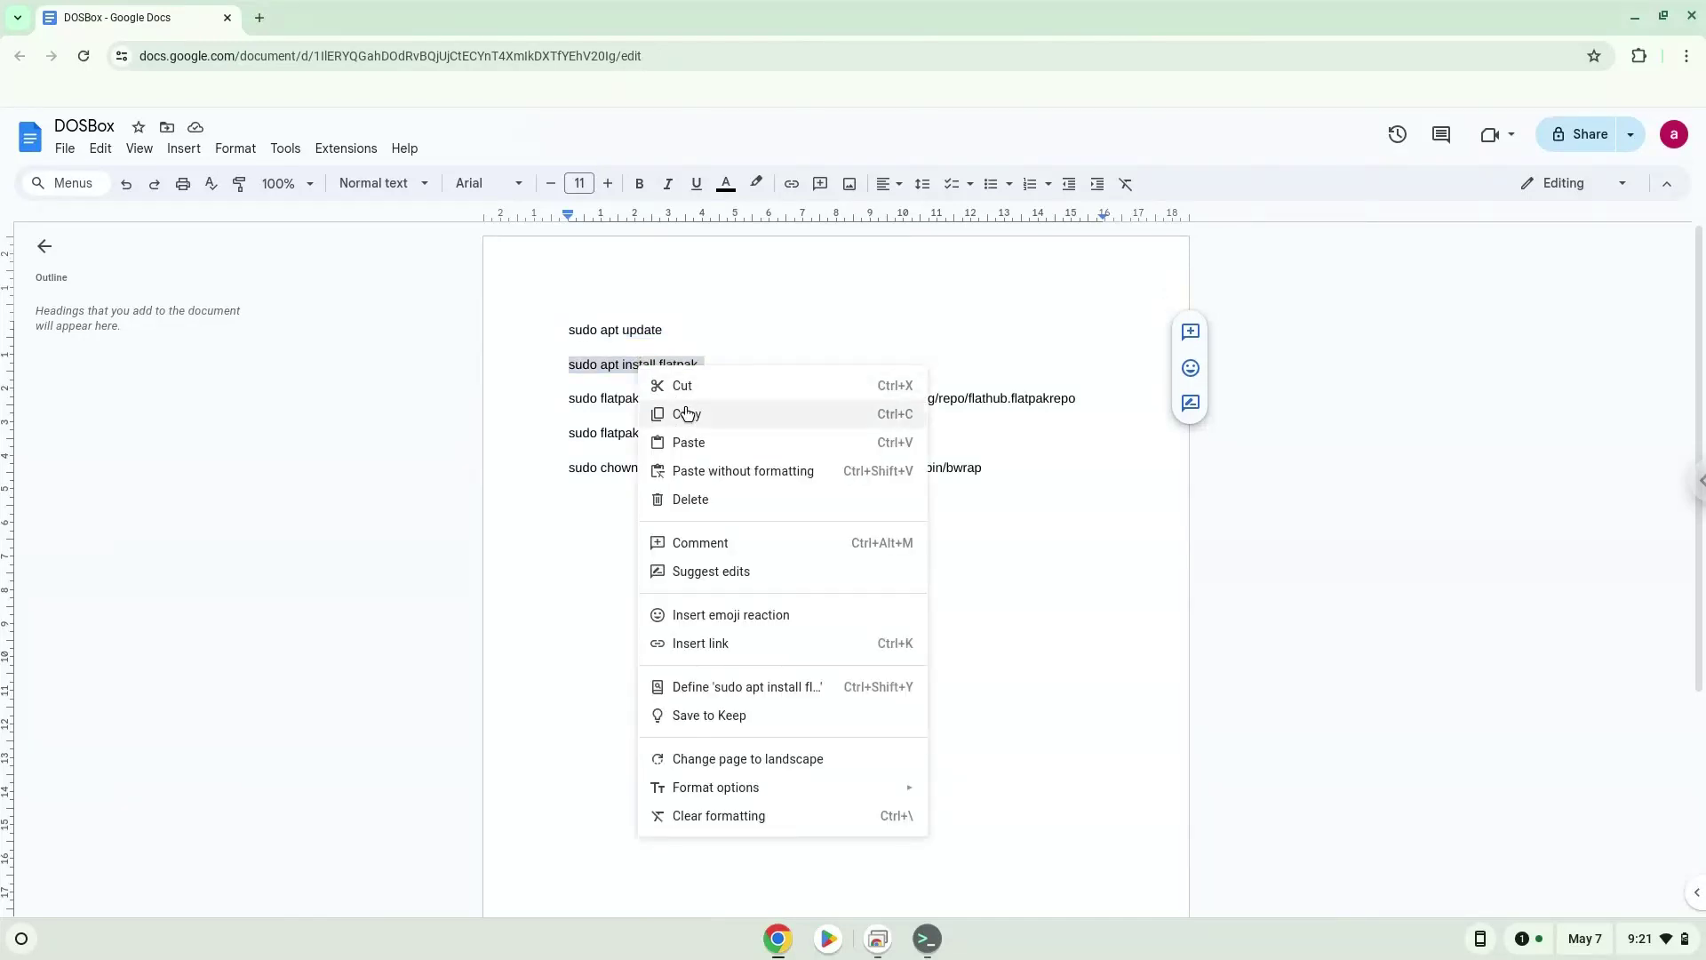
left_click(686, 413)
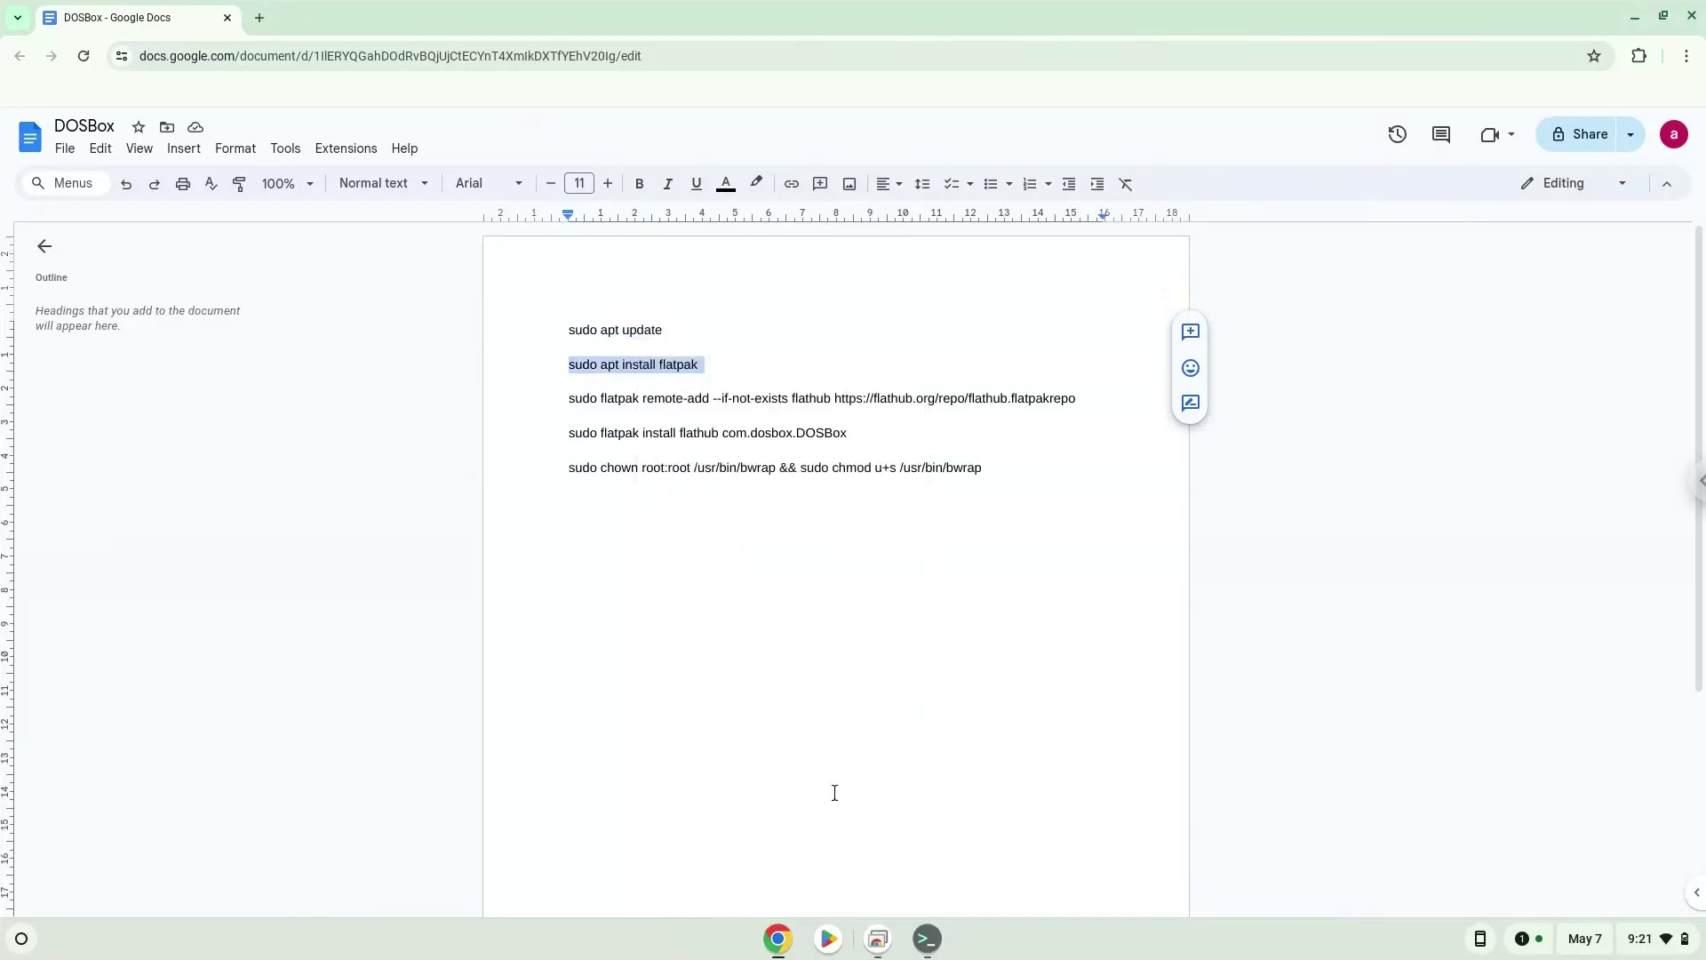
left_click(926, 938)
right_click(797, 658)
key("Return")
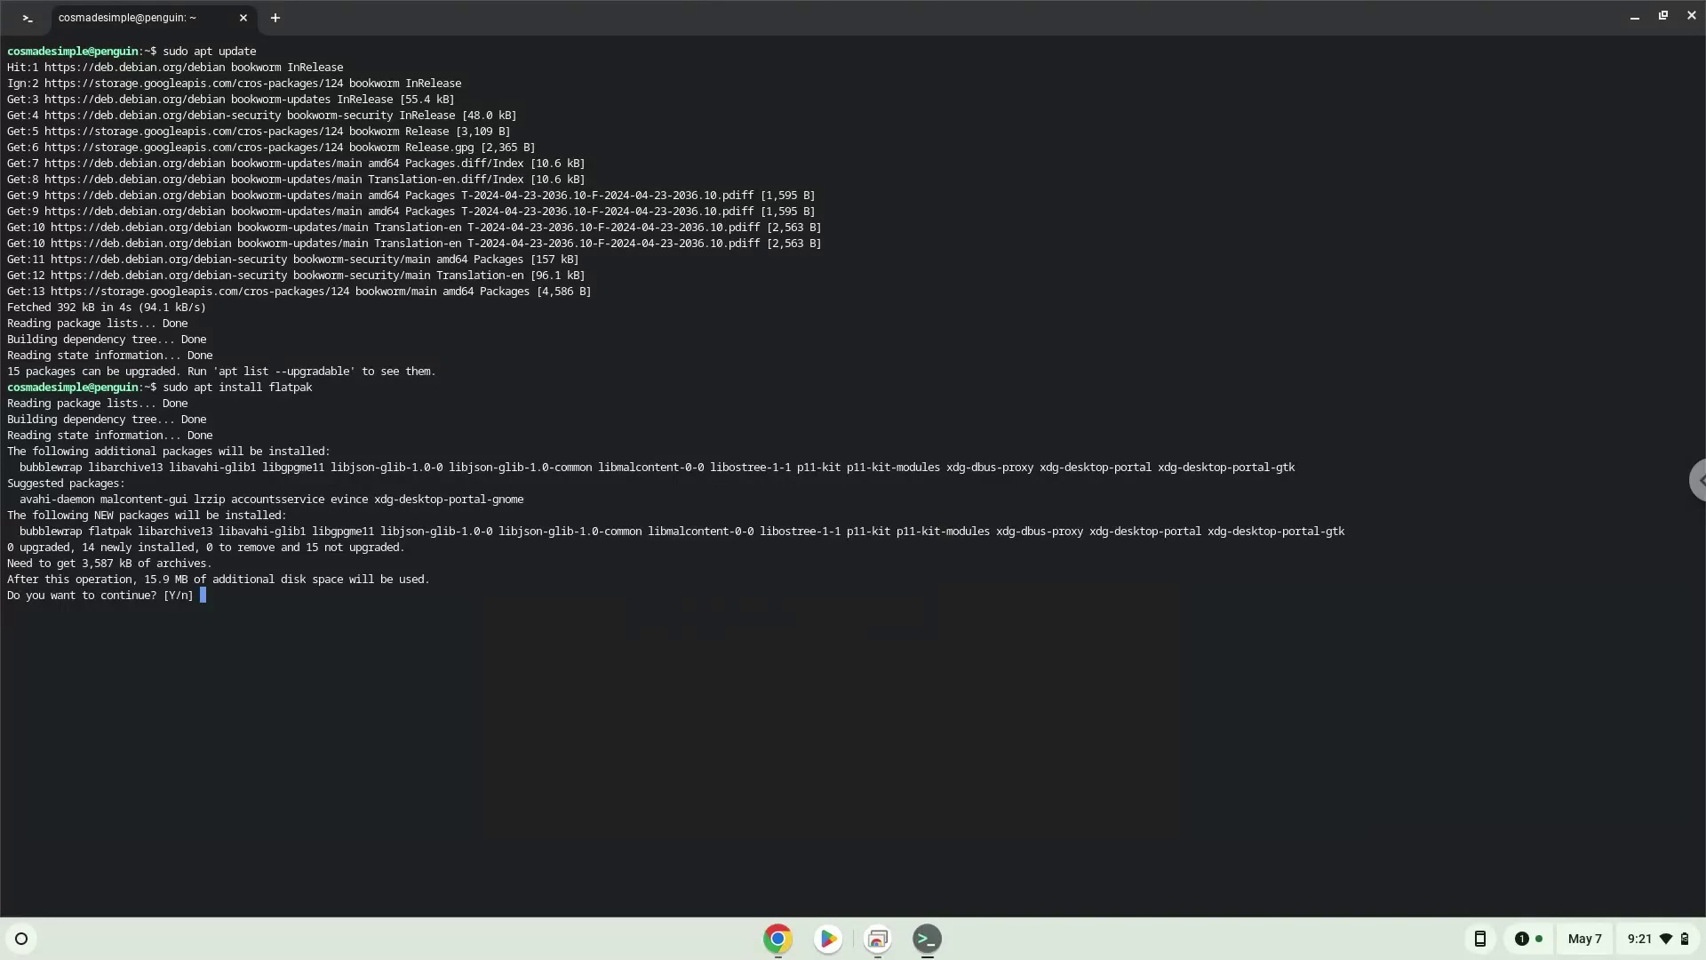
key("Return")
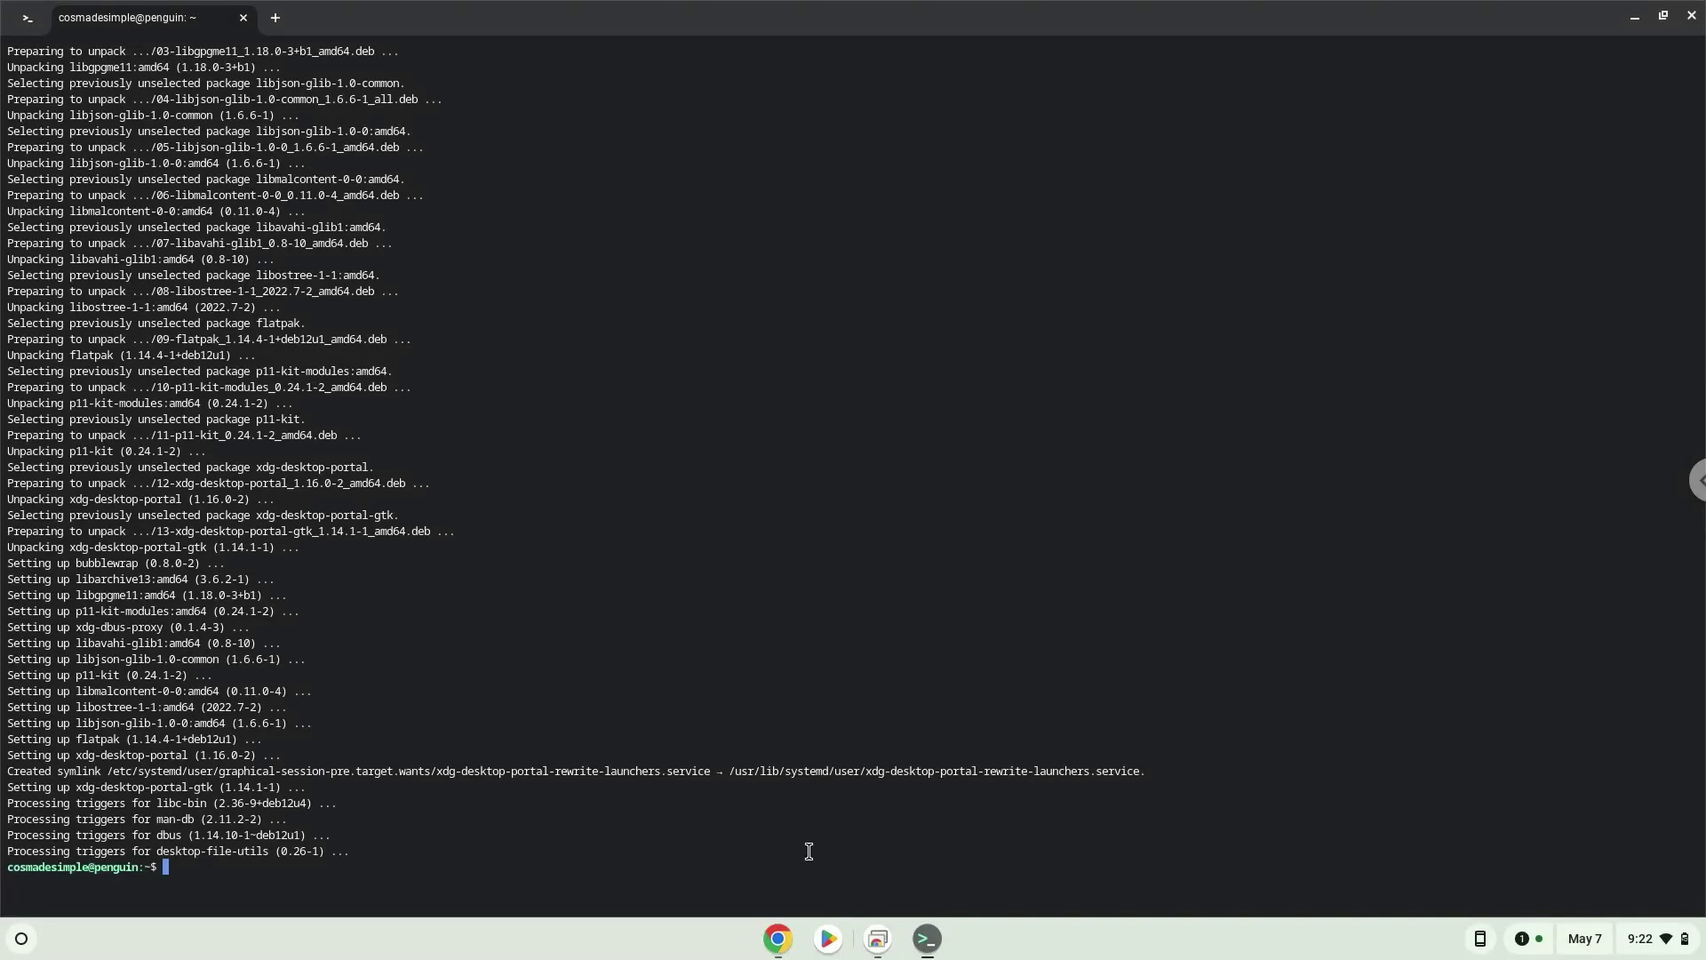
left_click(772, 930)
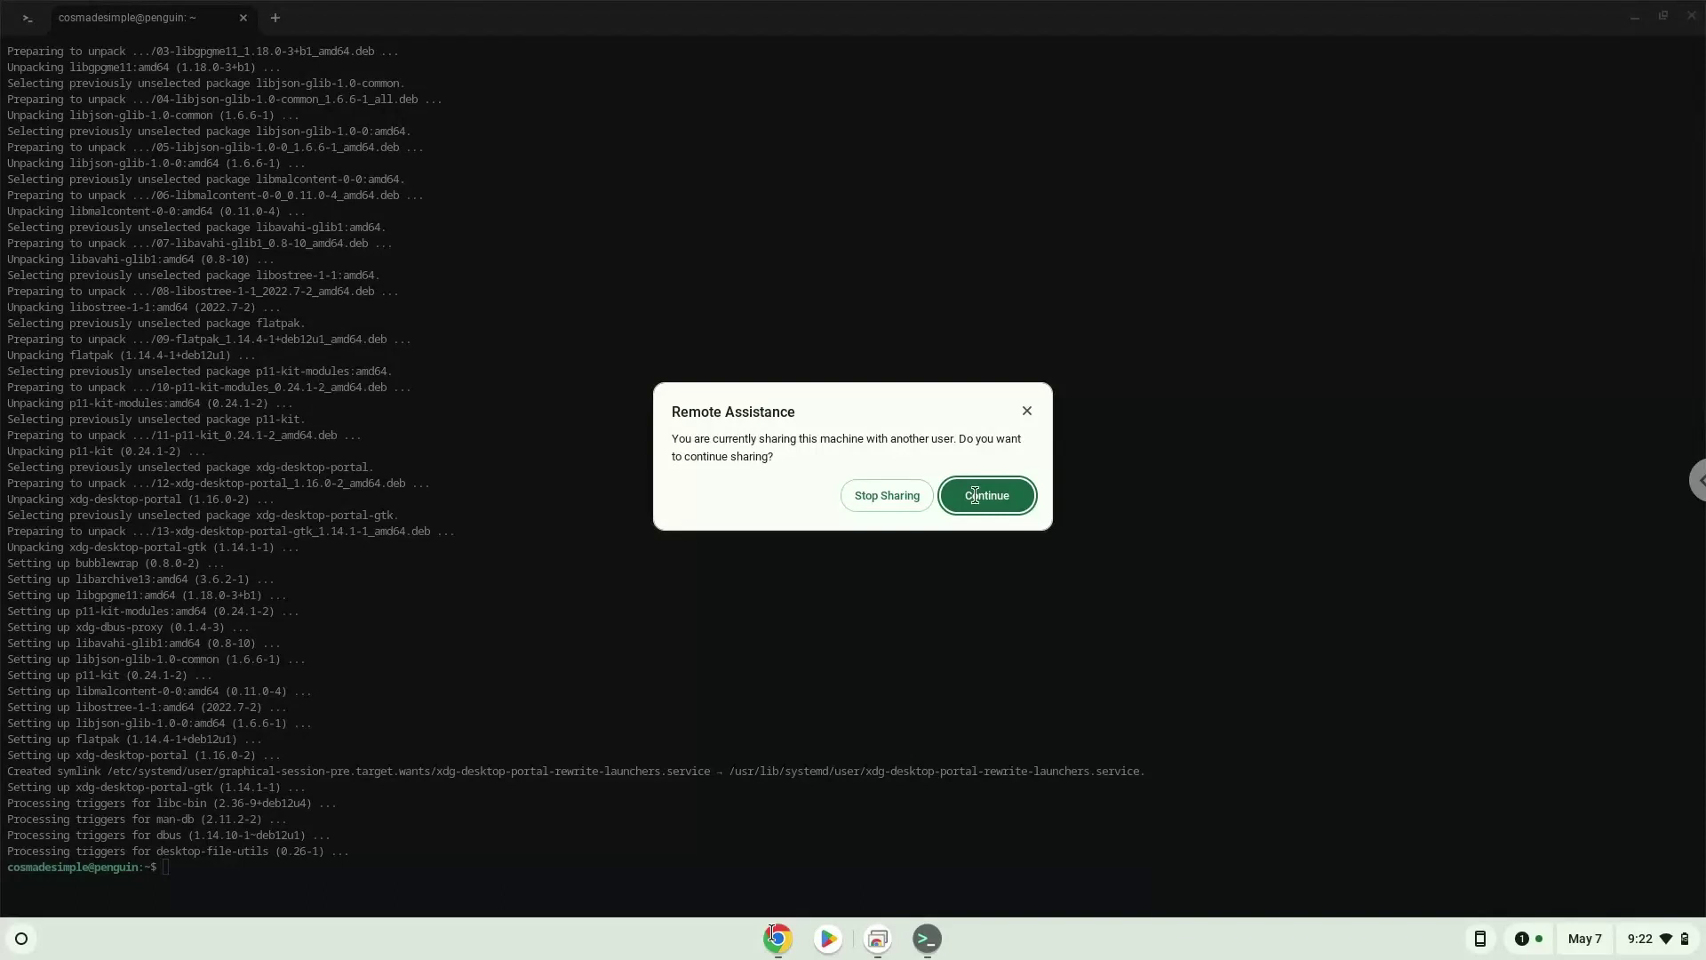
left_click(971, 503)
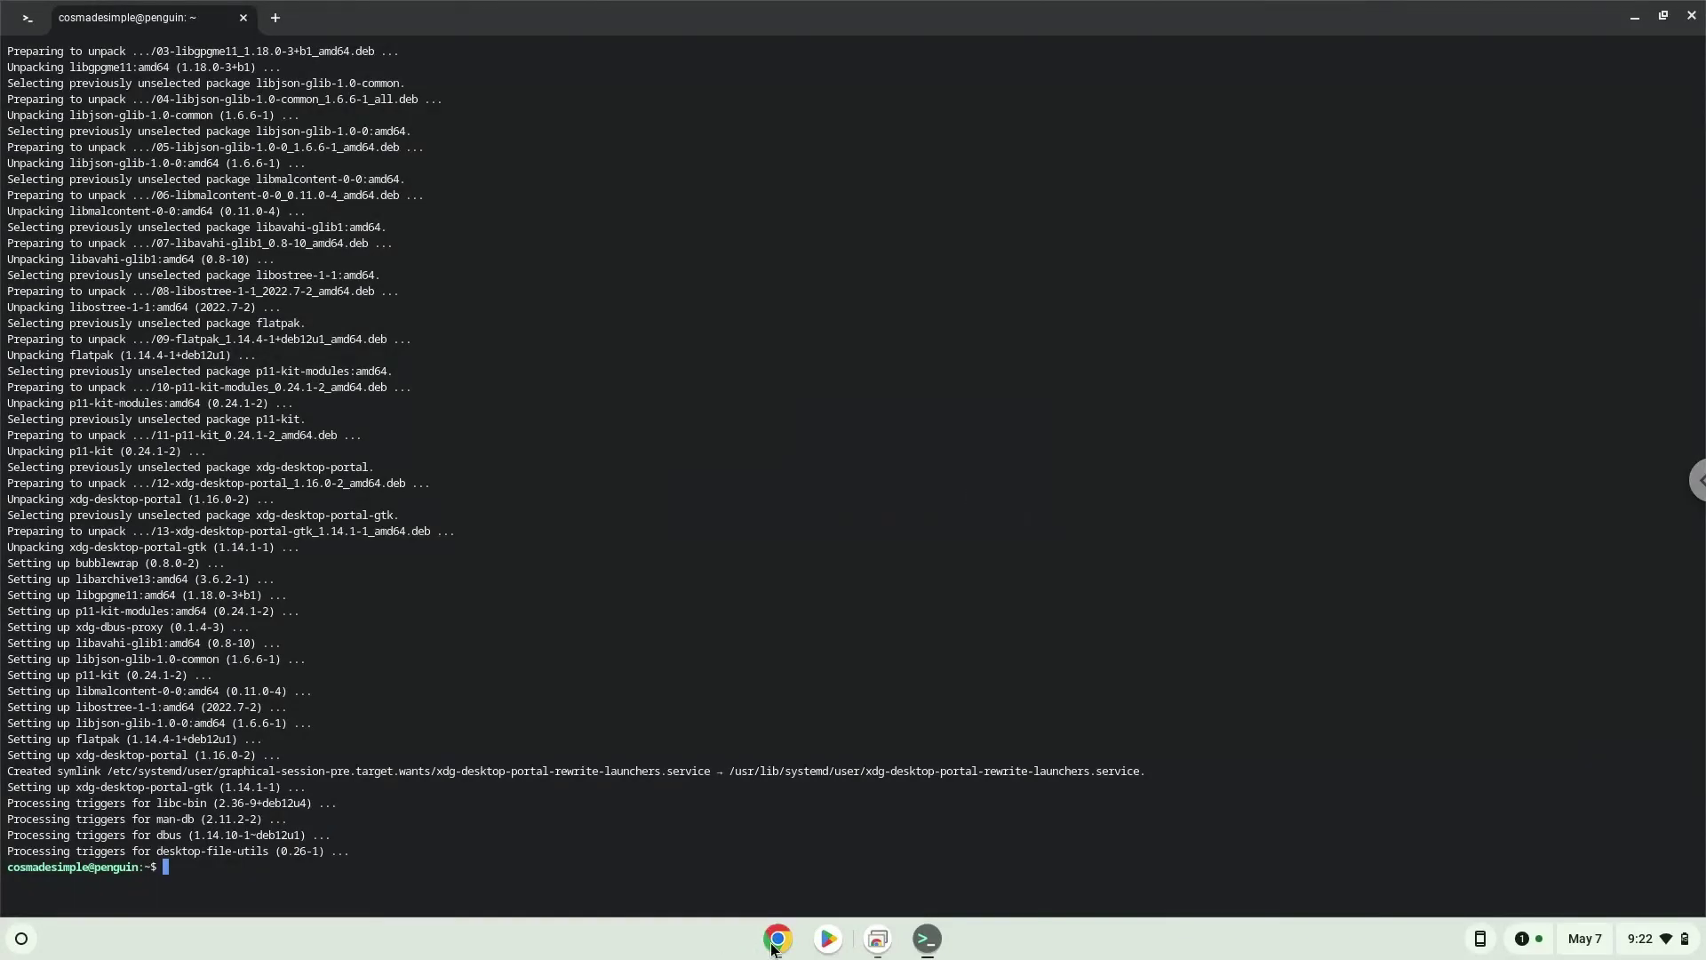
Step: Copy the flatpak remote-add Flathub command from the Doc and run it in Terminal
left_click(775, 940)
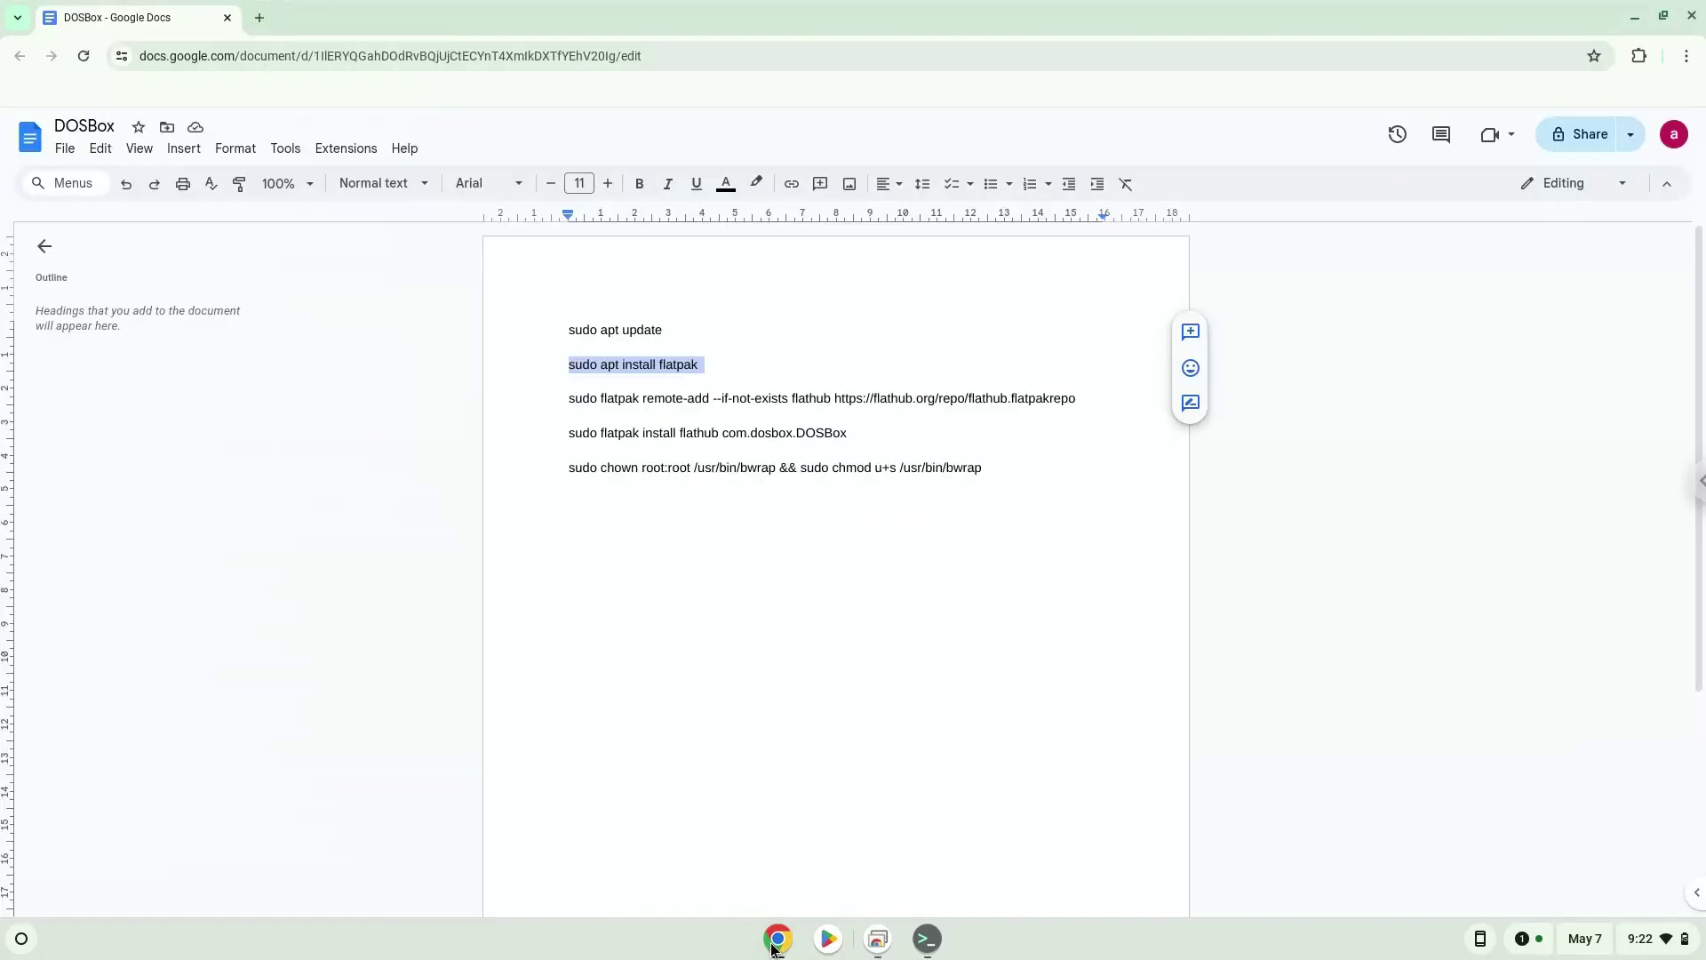
triple_click(735, 397)
right_click(736, 402)
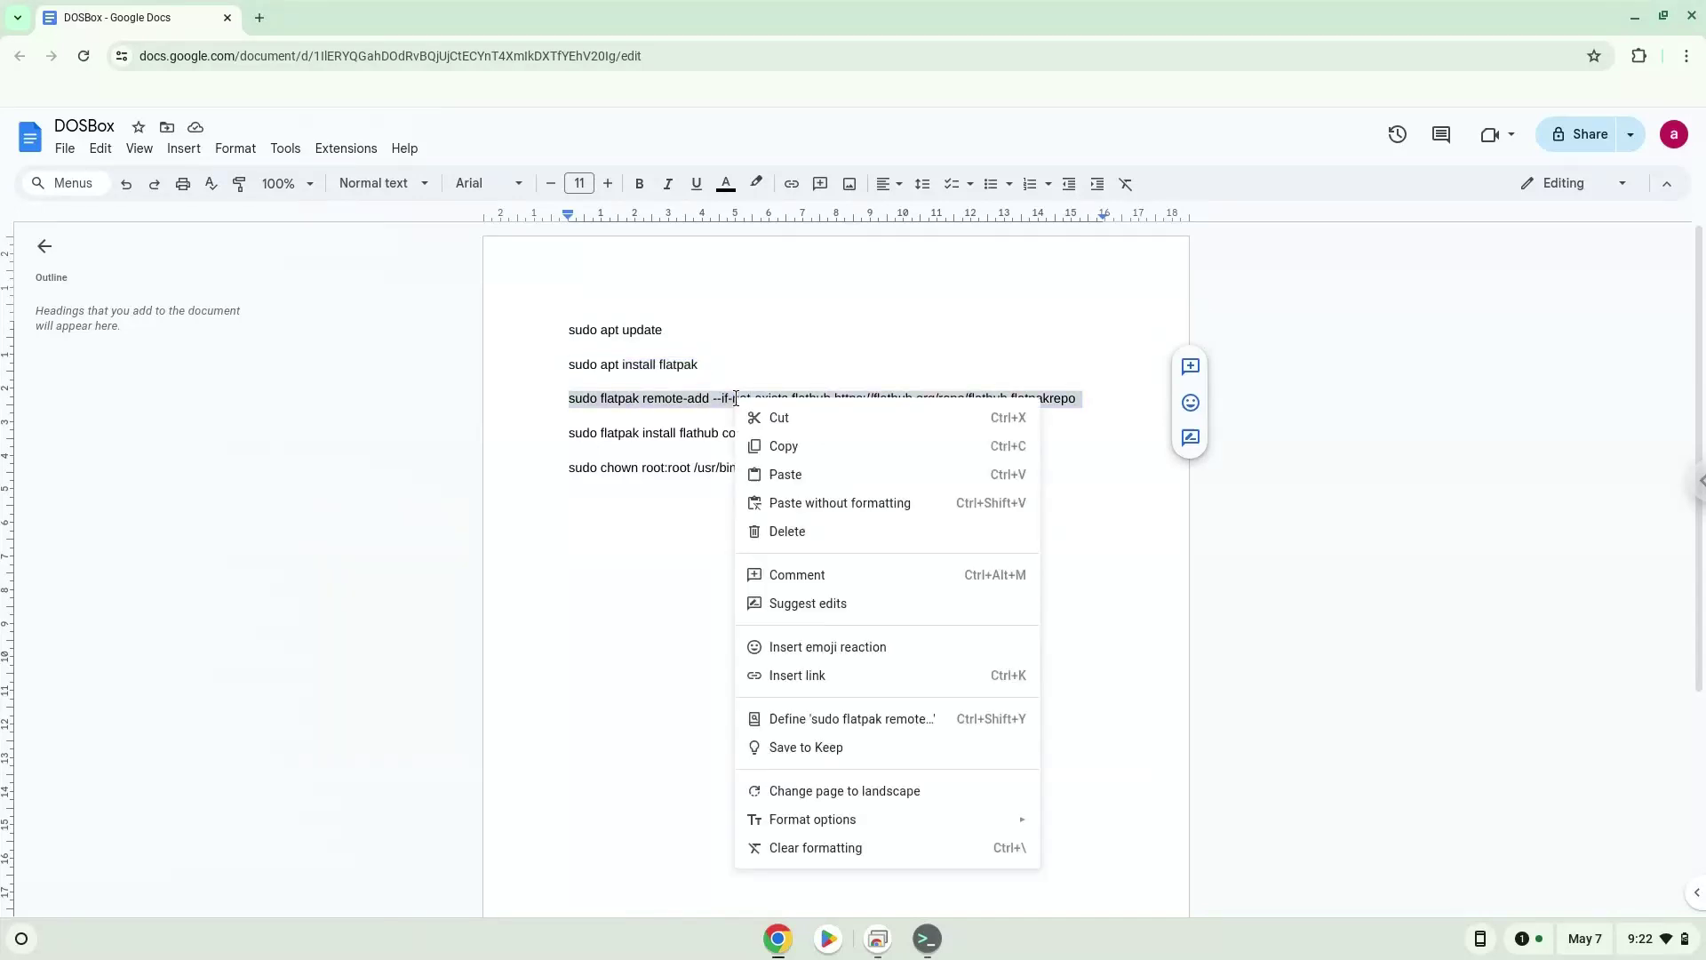
left_click(784, 445)
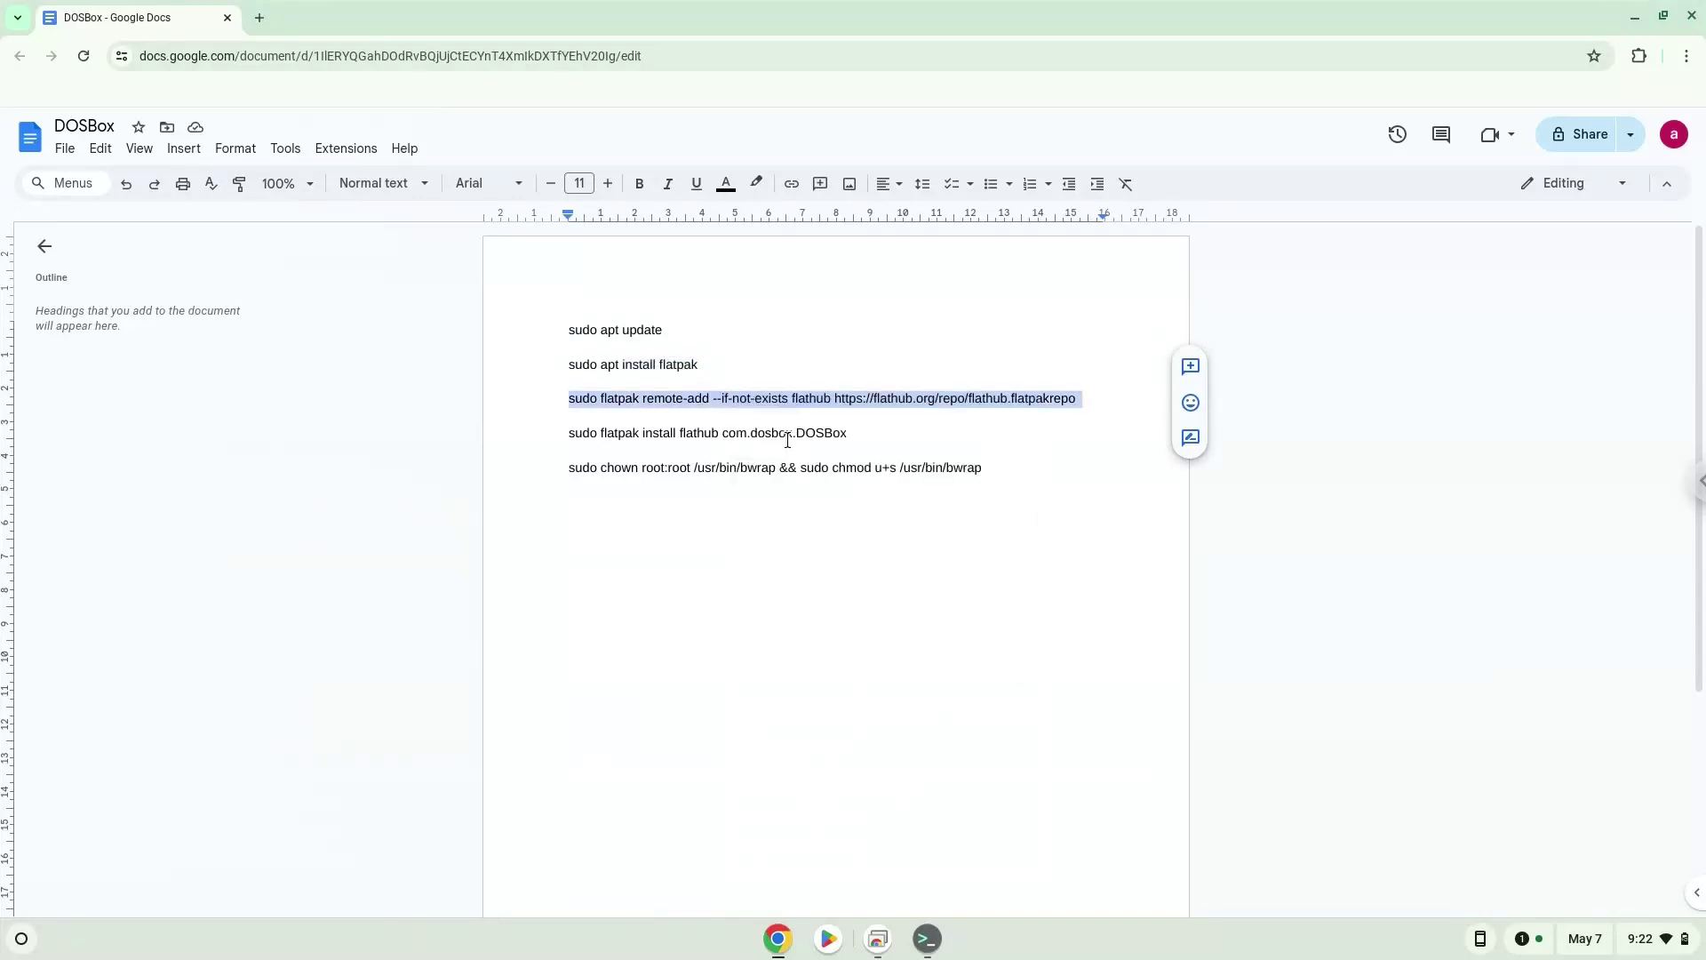
left_click(928, 941)
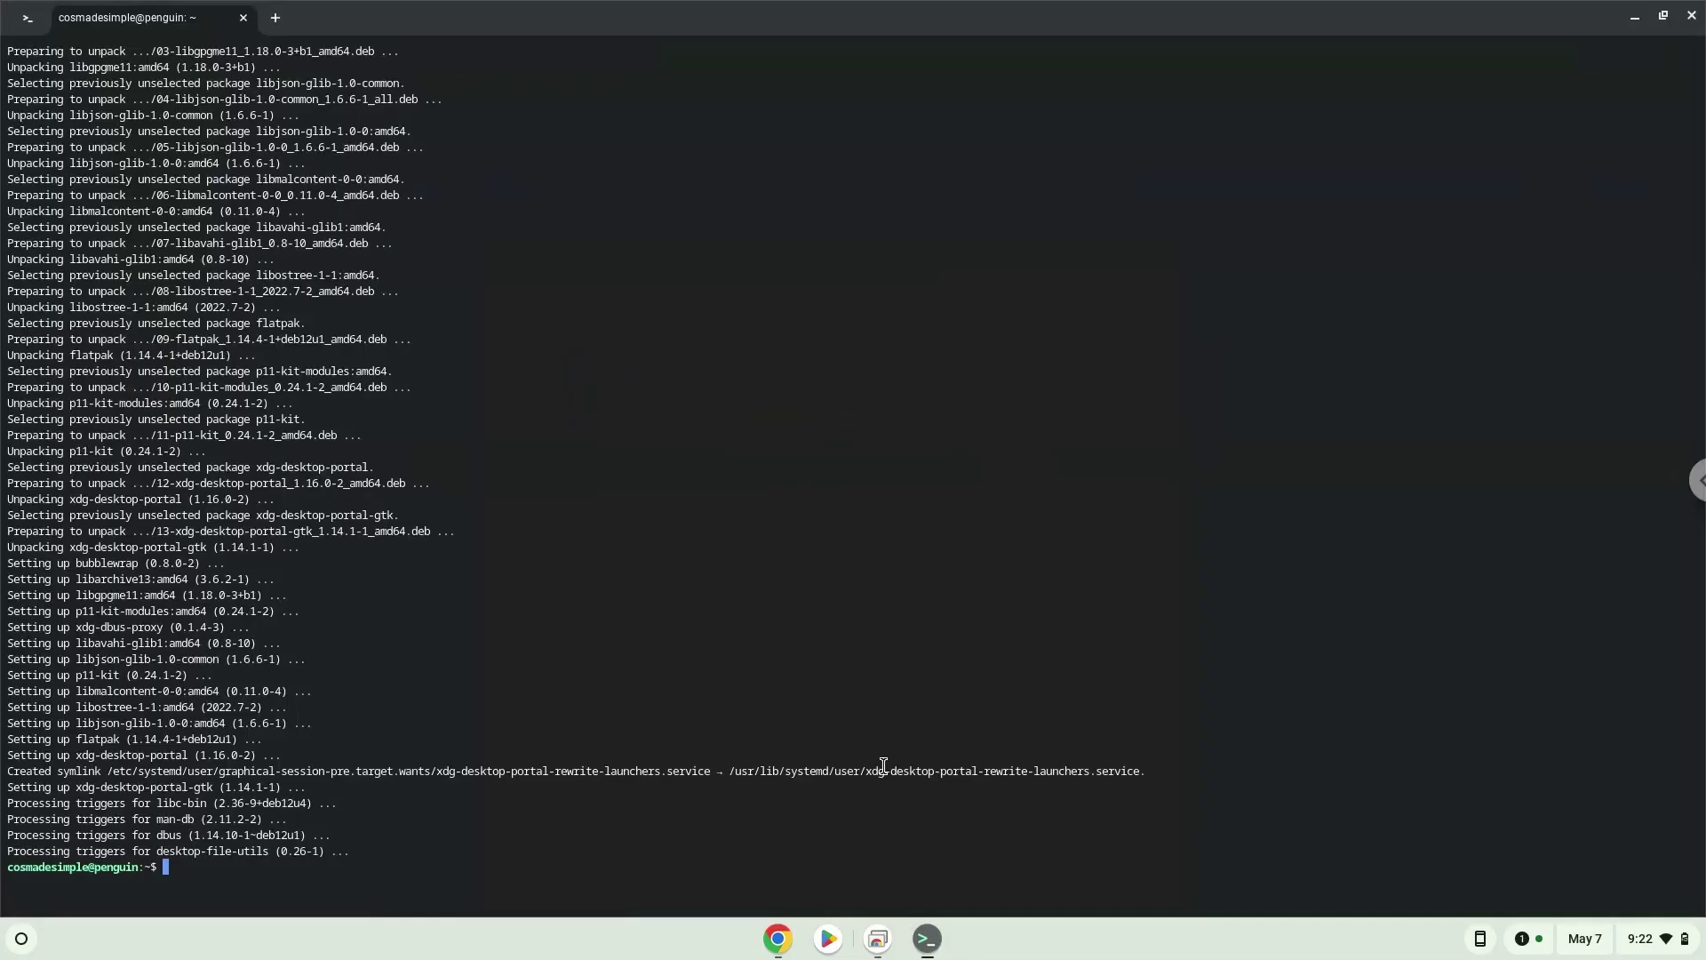
key("ctrl+shift+v")
key("Return")
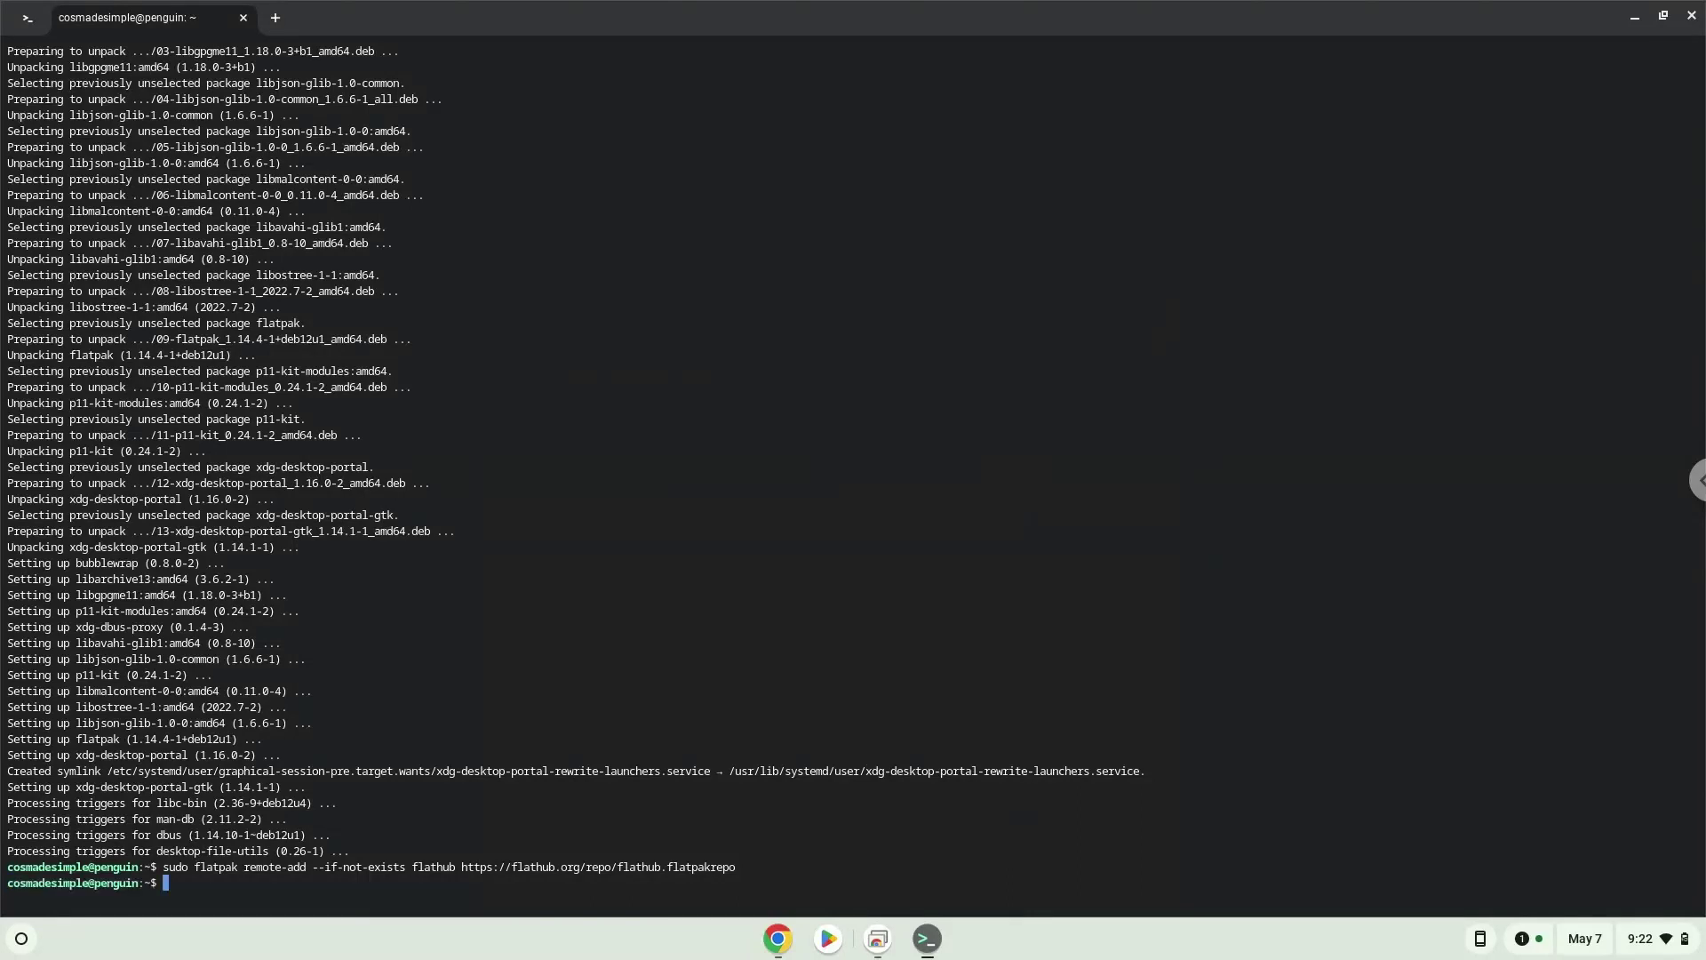
Step: Copy the com.dosbox.DOSBox flatpak install command into Terminal and accept both [Y/n] prompts
left_click(777, 939)
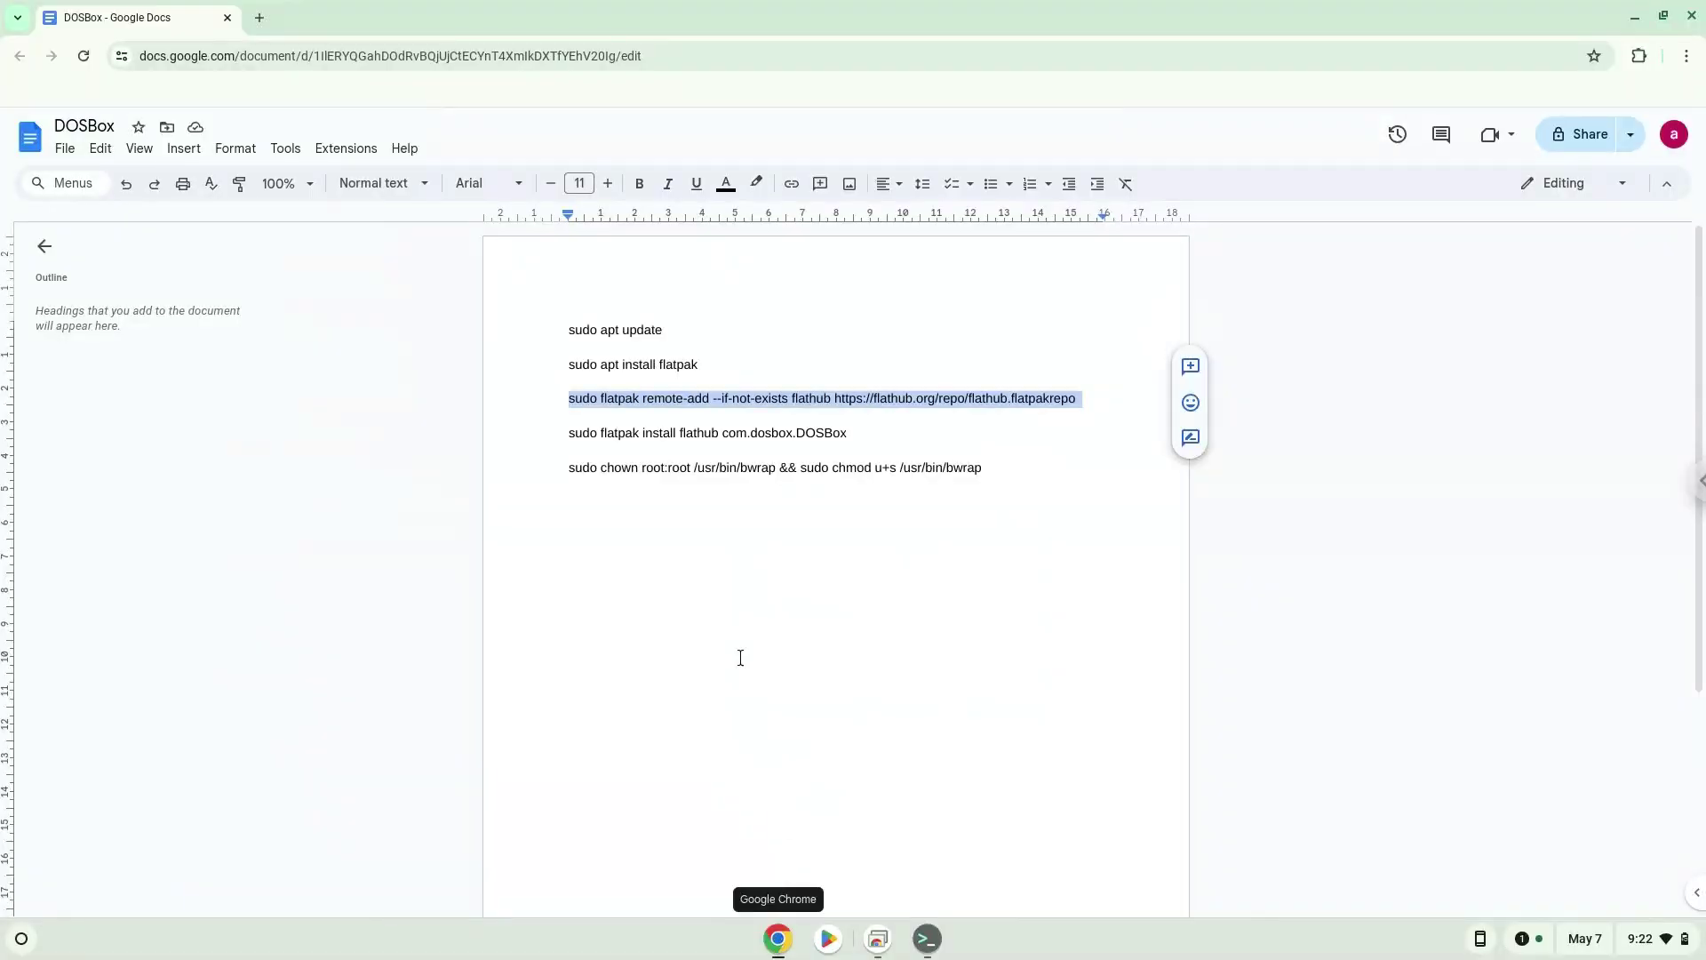
triple_click(711, 432)
right_click(711, 432)
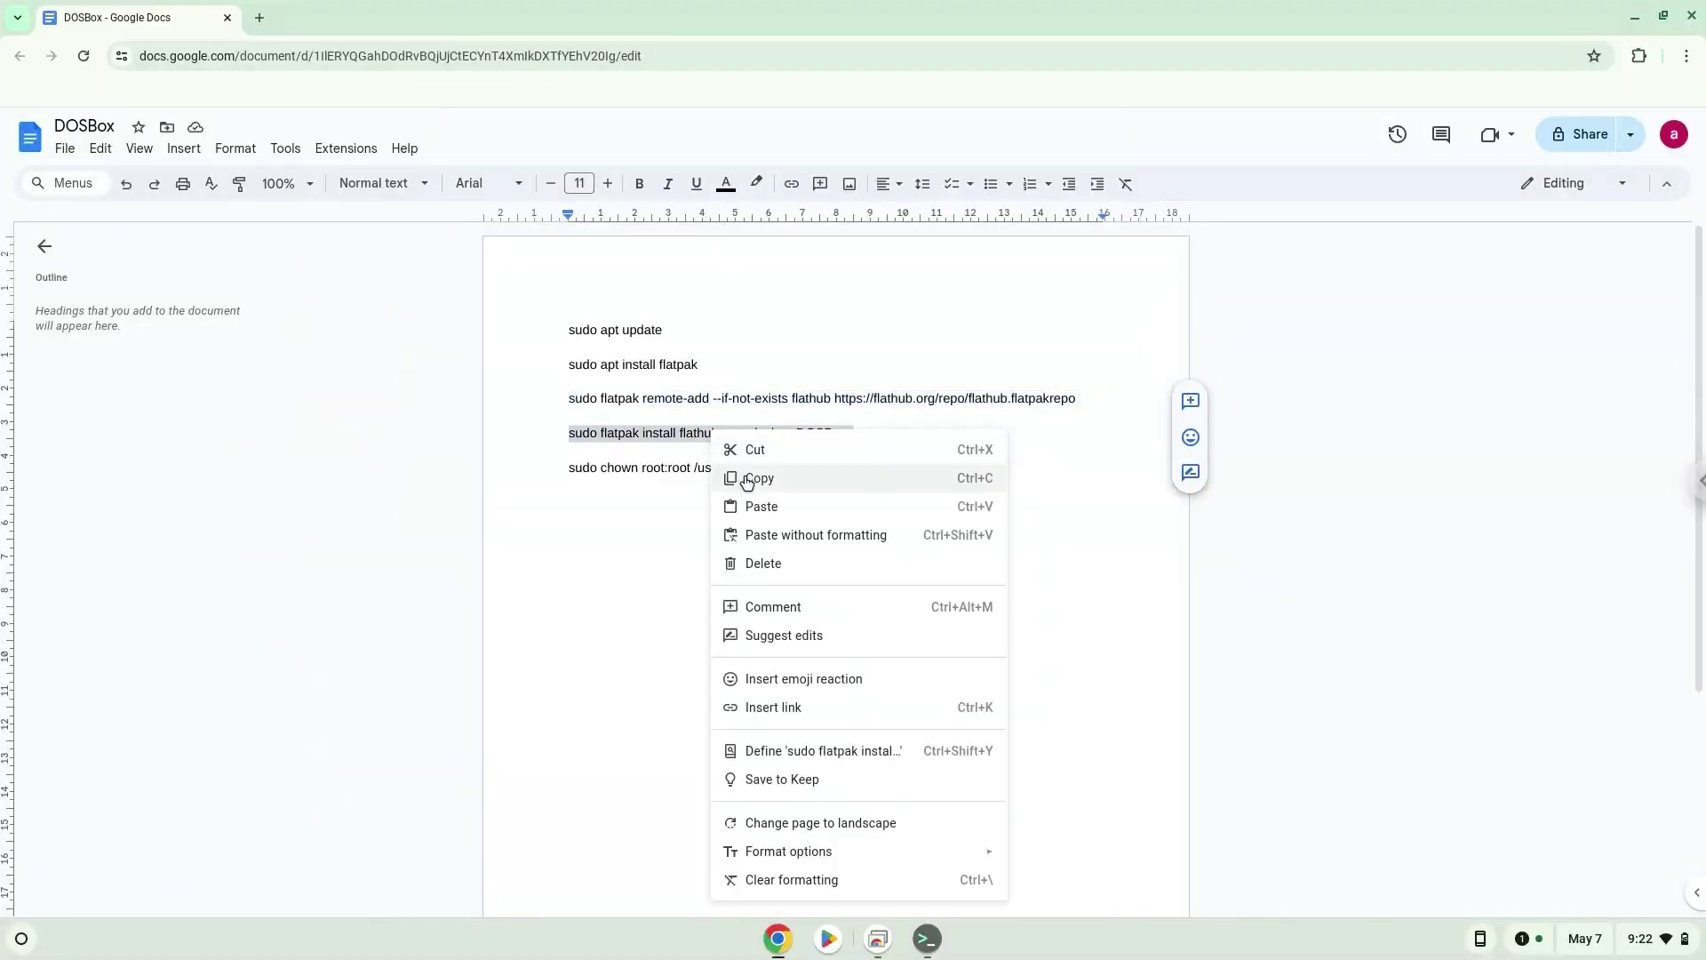
left_click(747, 479)
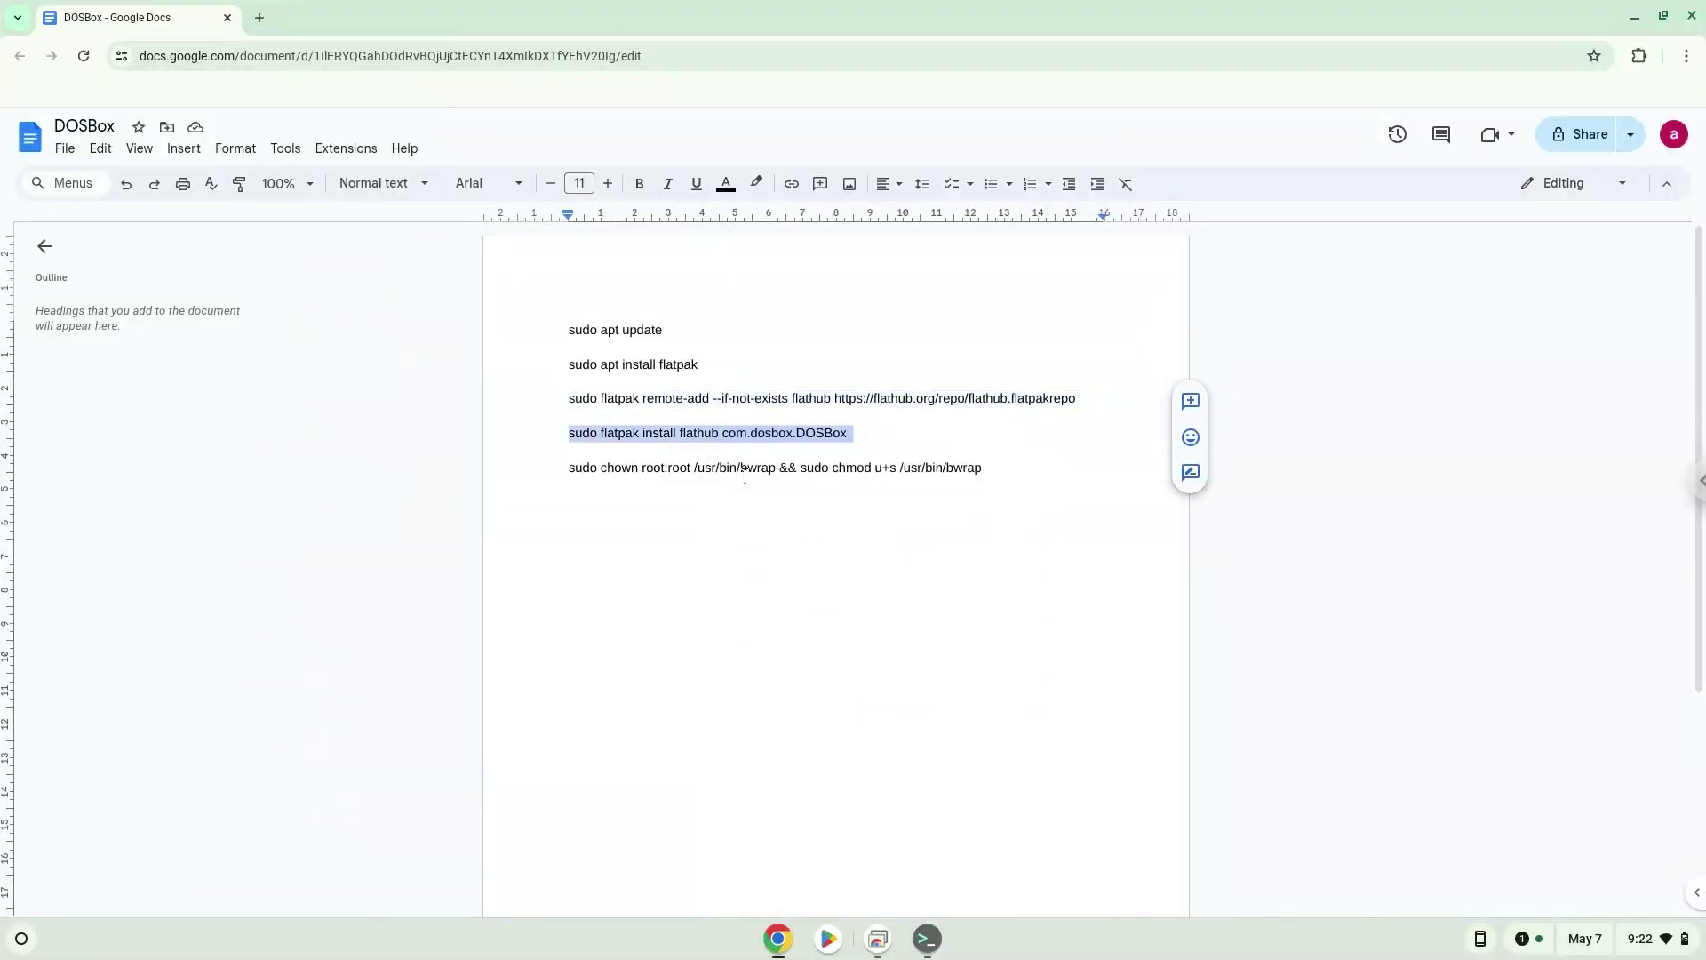
left_click(927, 939)
key("ctrl+shift+v")
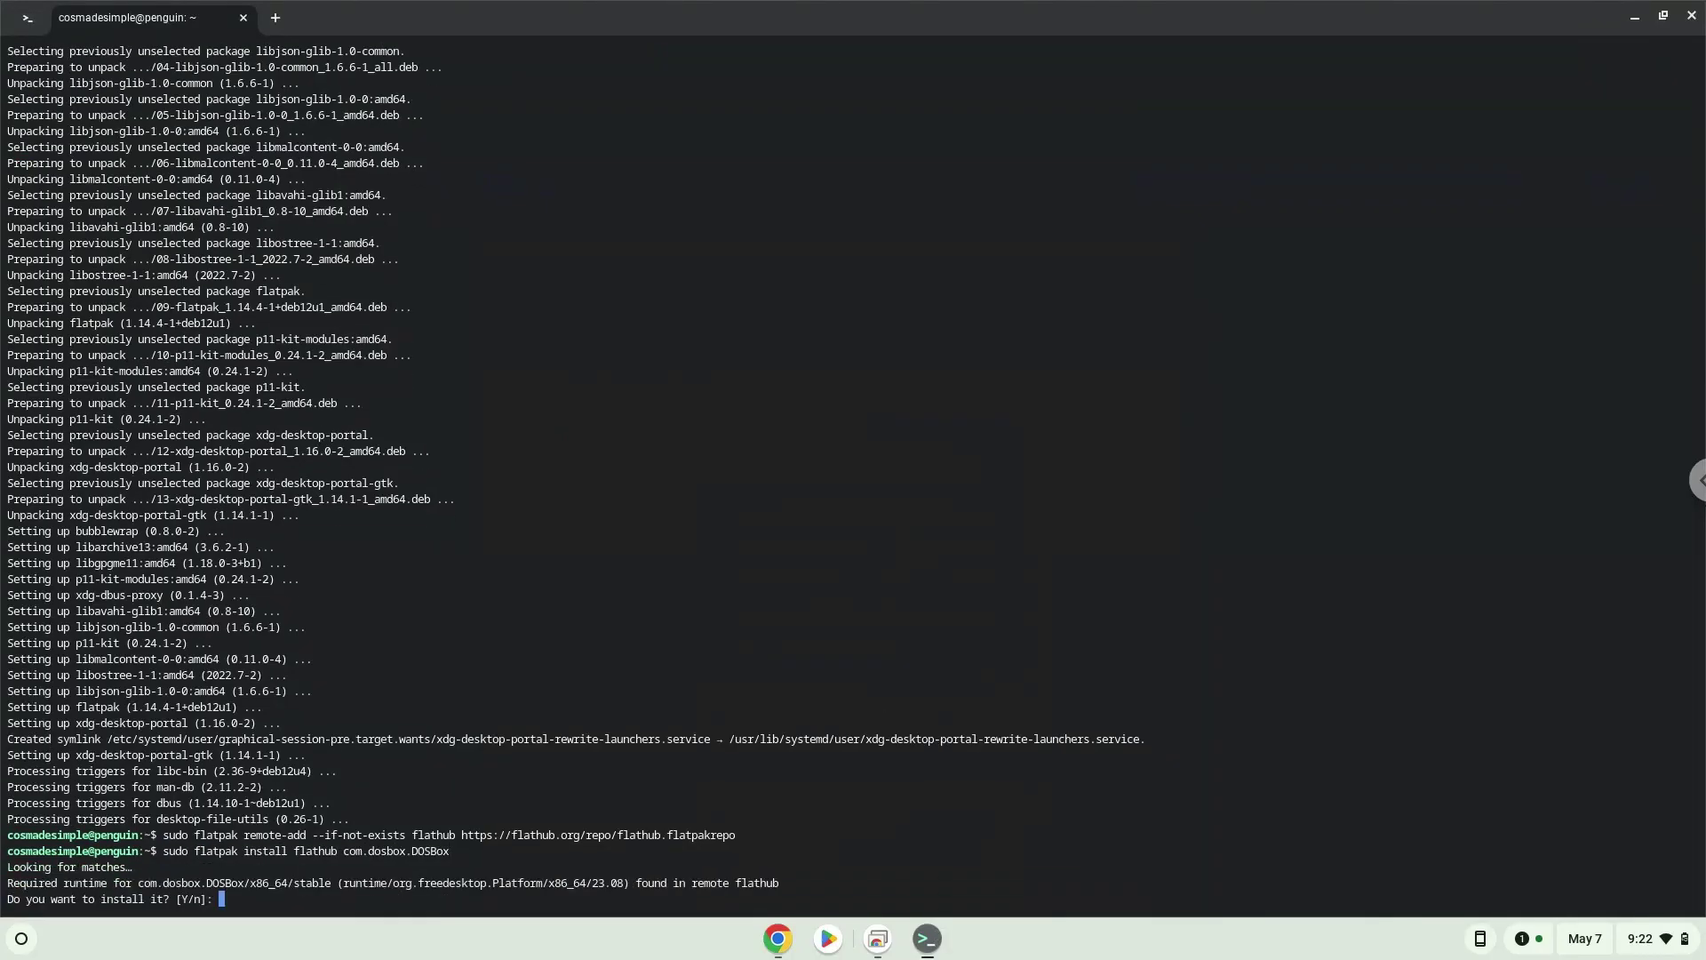
key("Return")
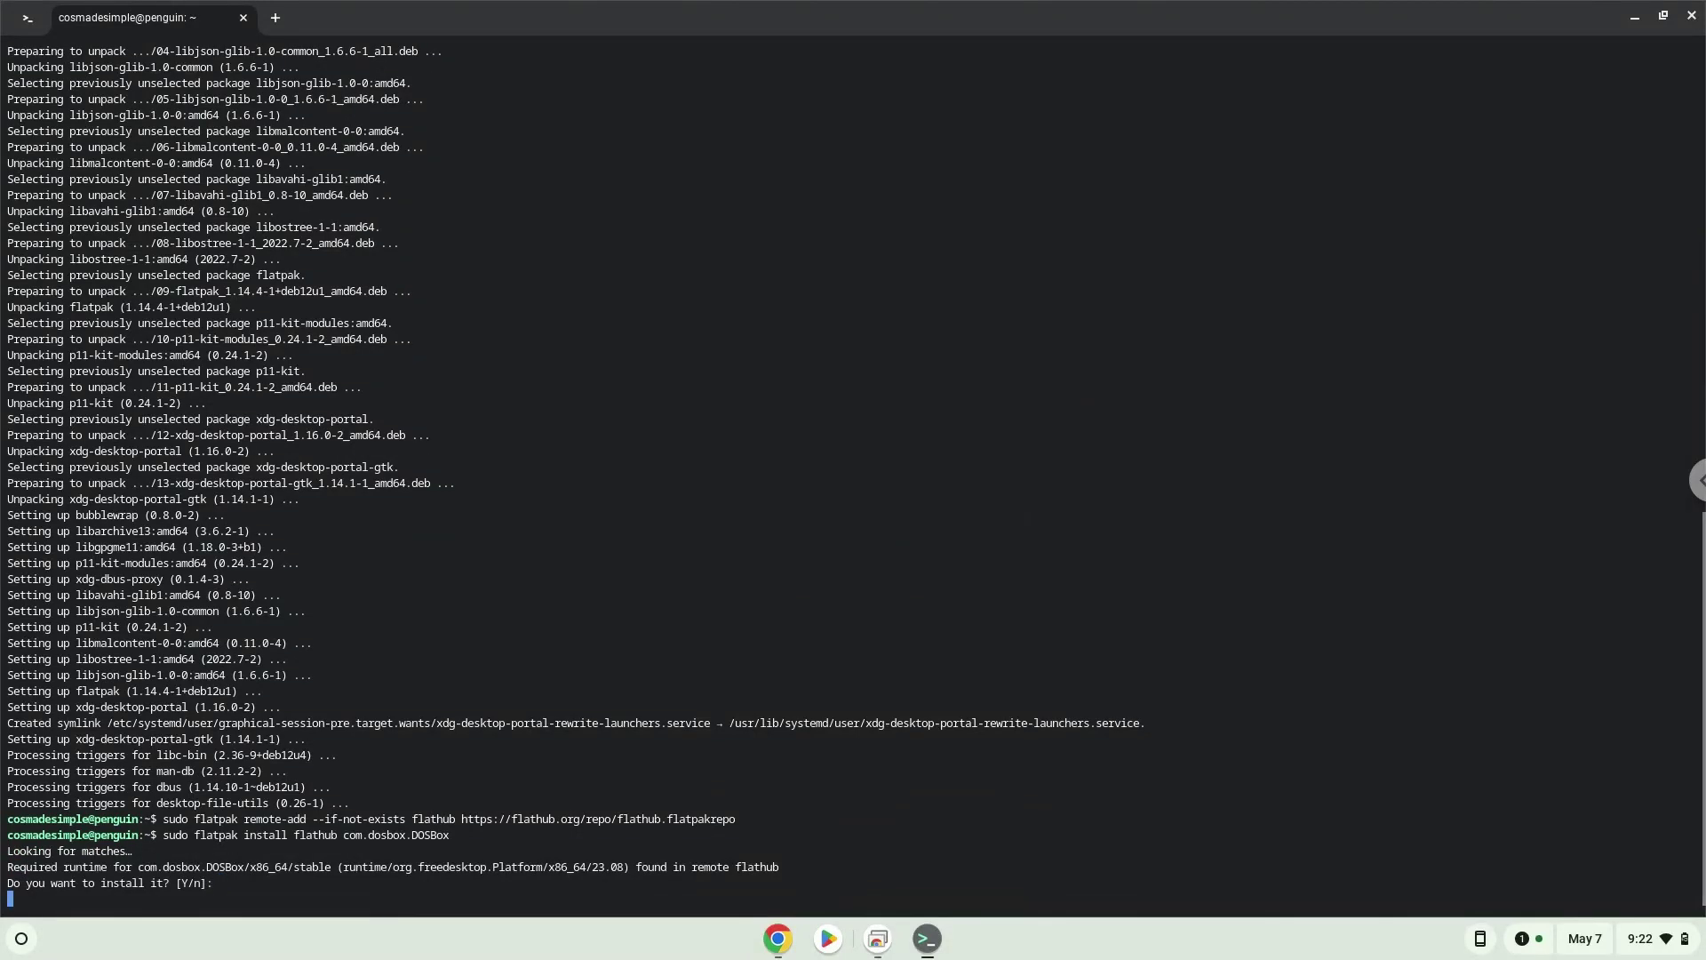
key("Return")
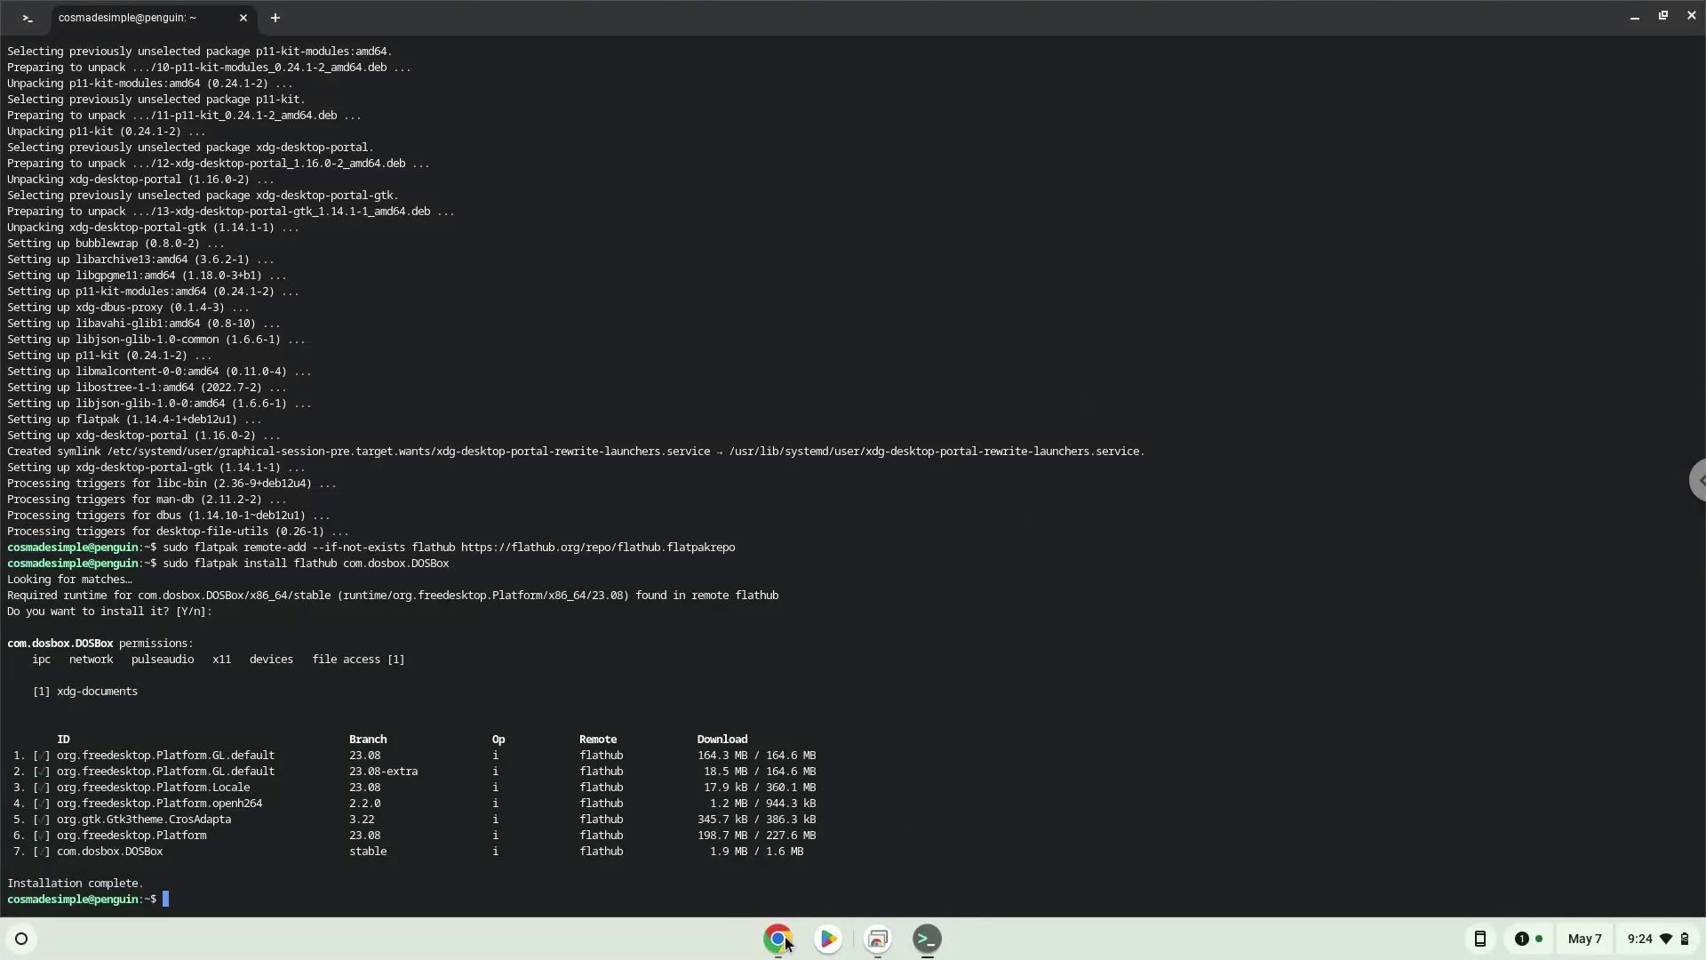
Step: Copy and run the chown/chmod u+s command on /usr/bin/bwrap, then close Terminal
left_click(785, 942)
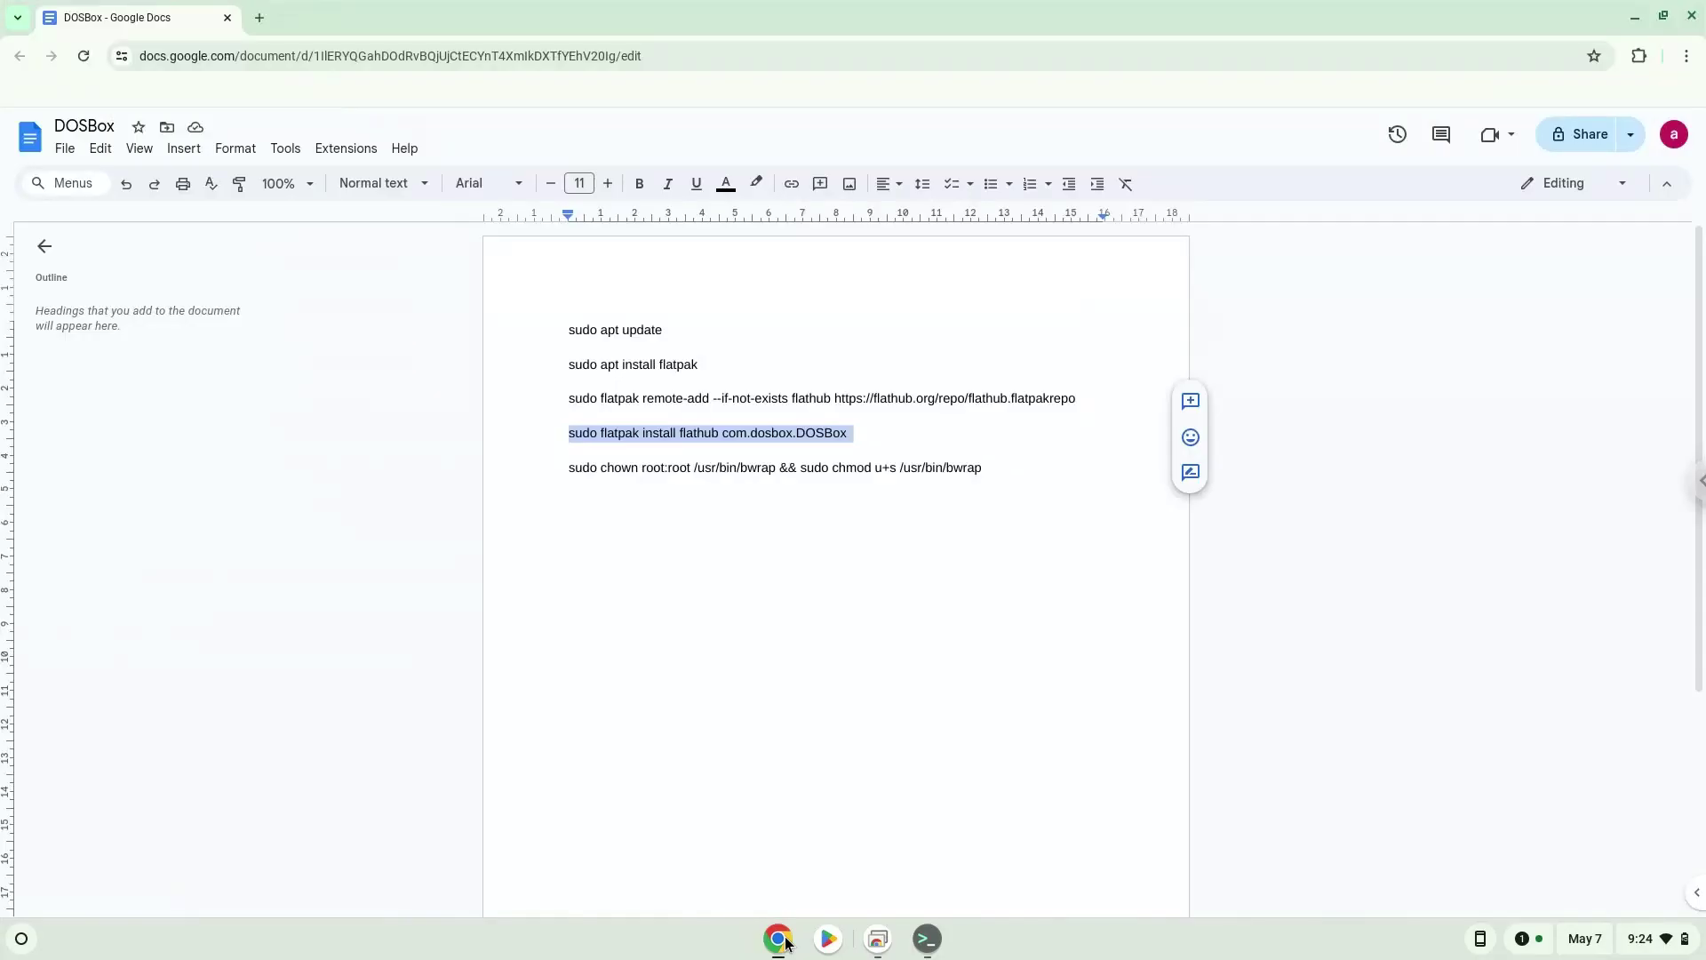
double_click(739, 465)
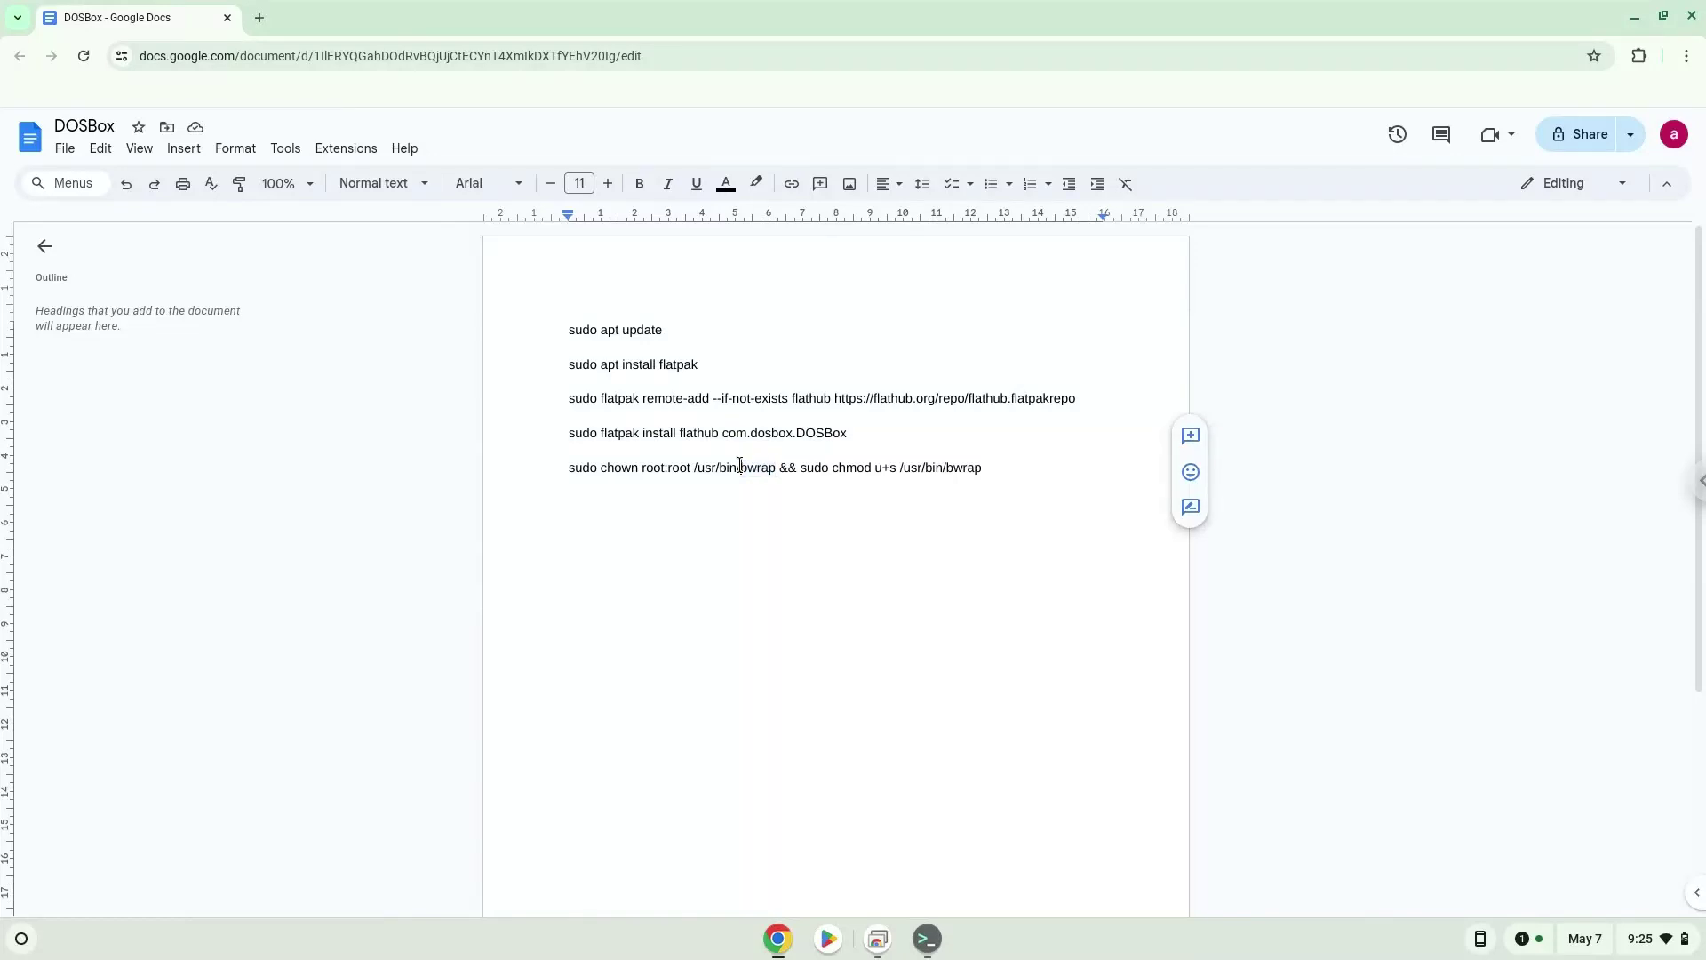
triple_click(740, 466)
right_click(745, 471)
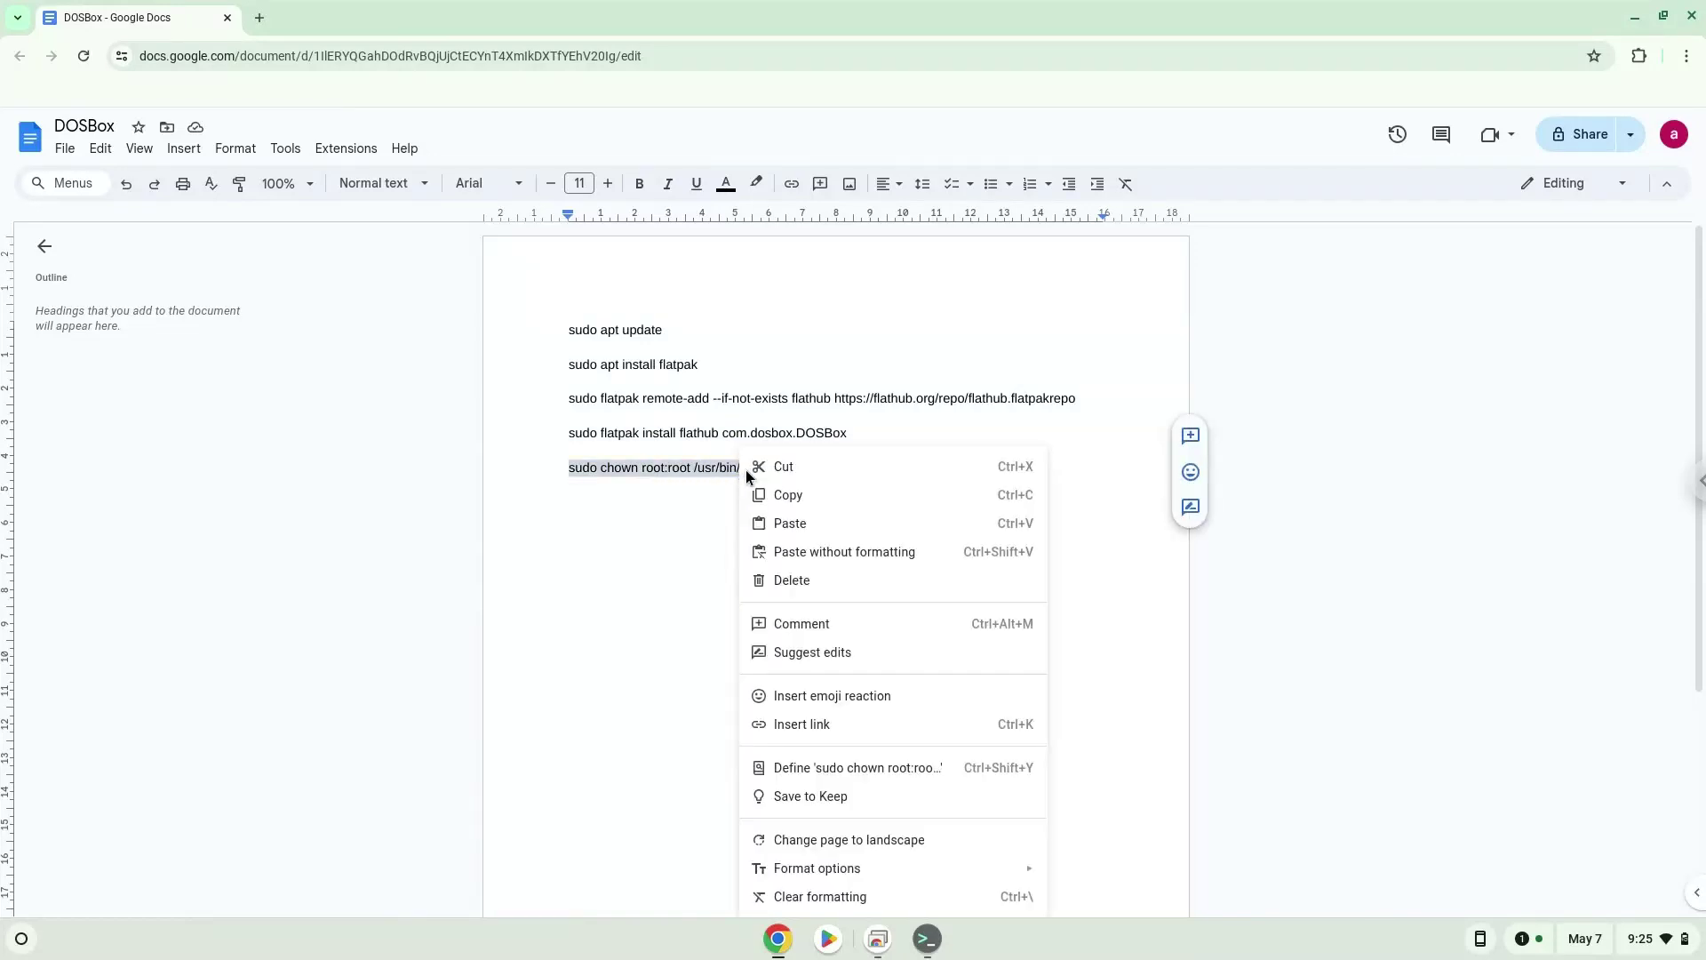
left_click(788, 495)
left_click(927, 937)
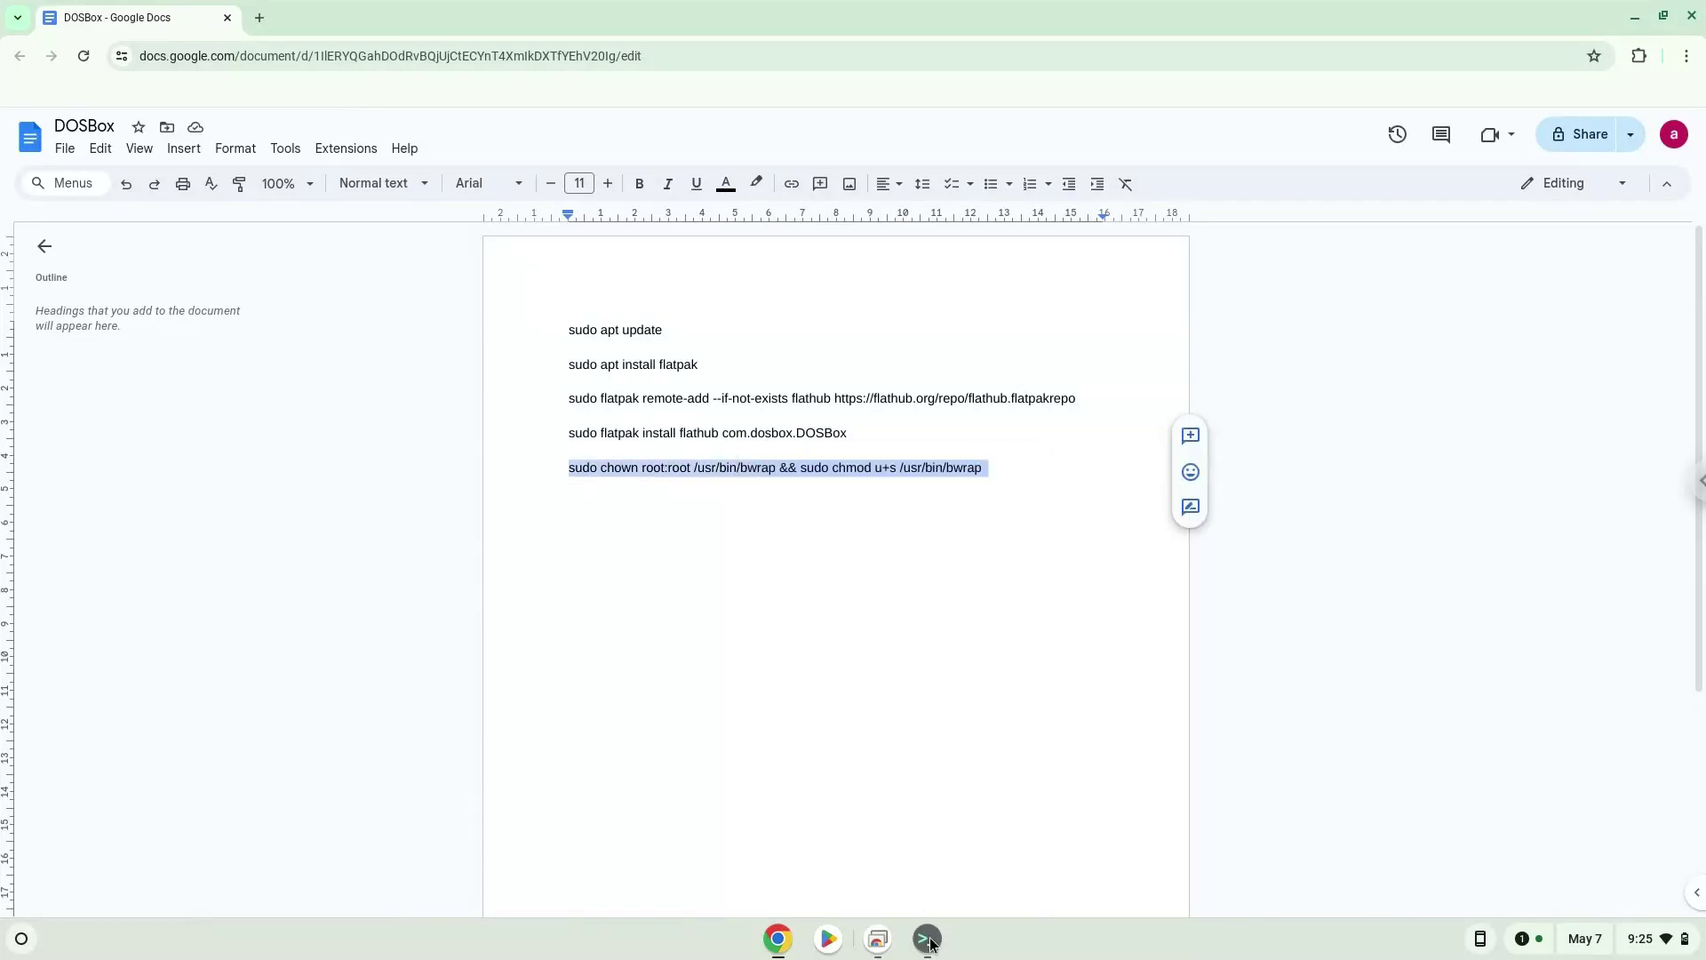
key("ctrl+shift+v")
key("Return")
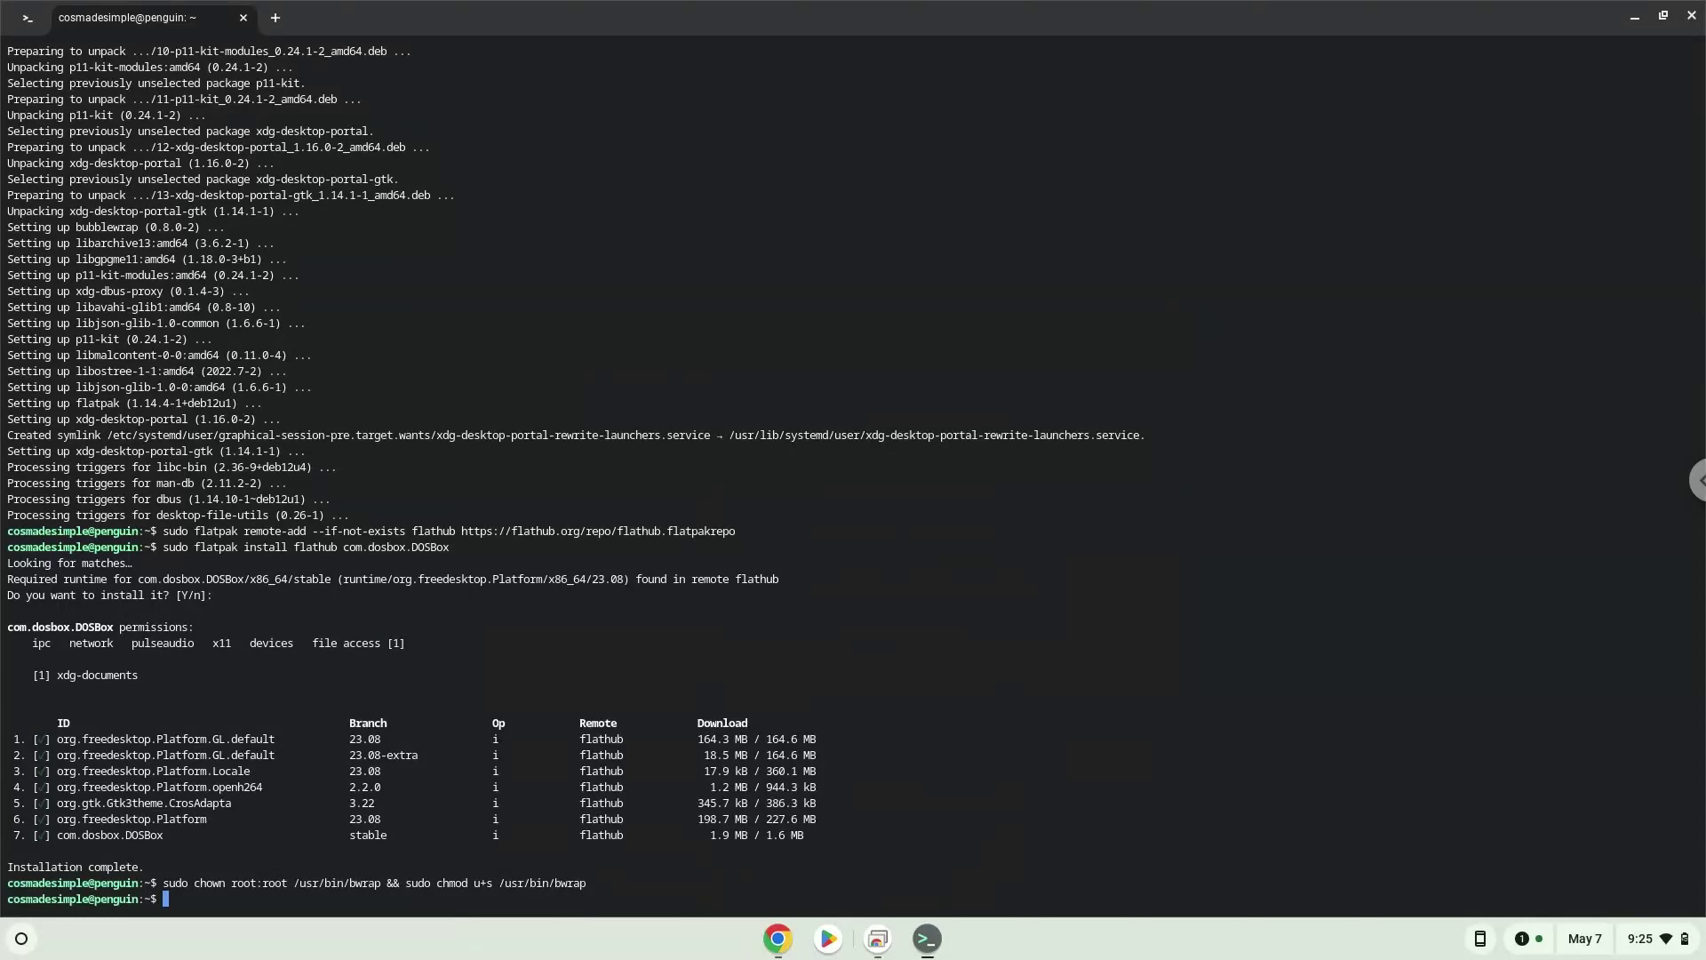
left_click(1692, 17)
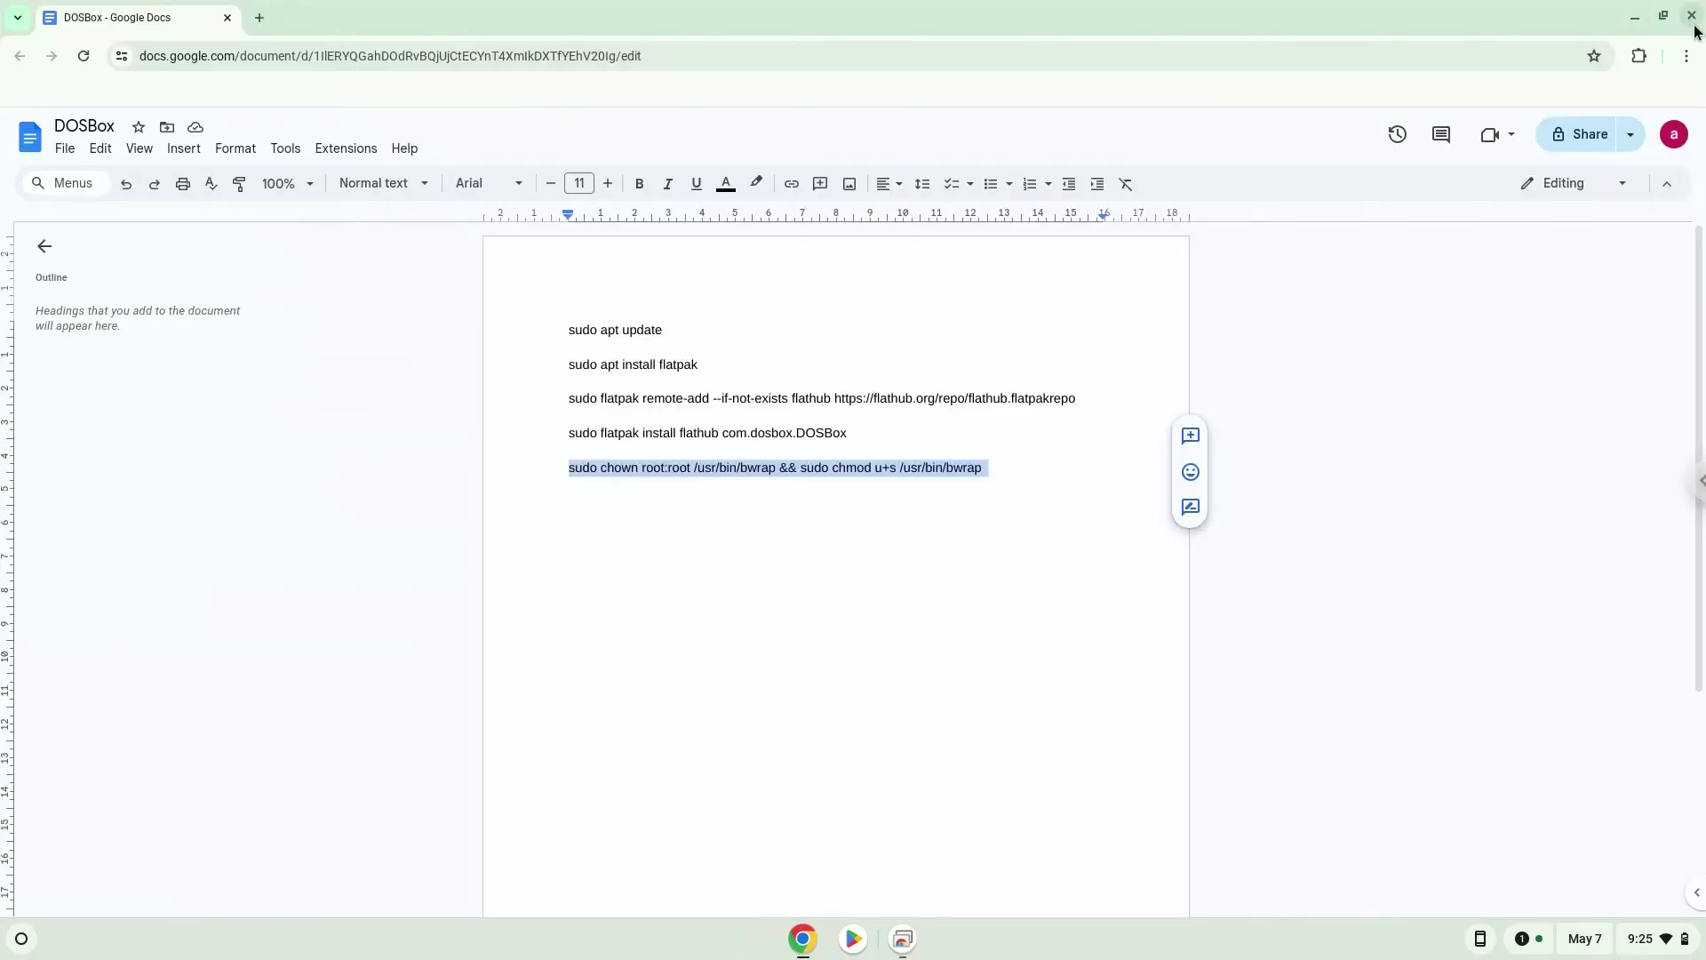
Step: Minimize the DOSBox Google Doc and open the launcher to start DOSBox
left_click(1638, 20)
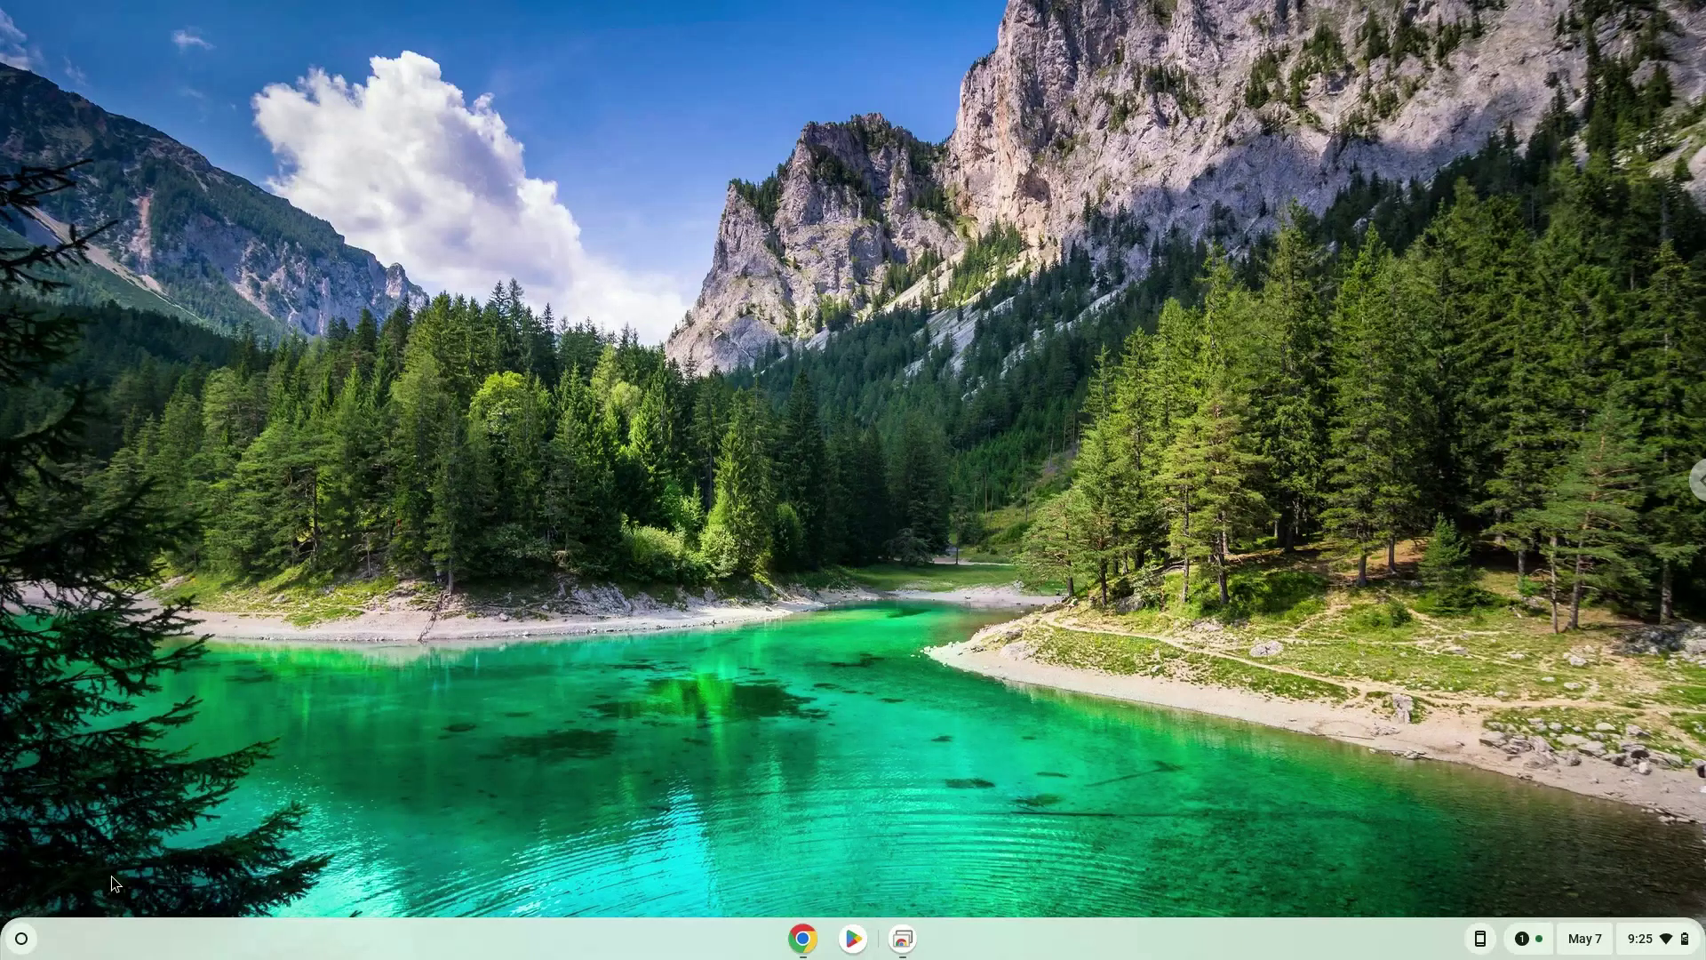
left_click(20, 940)
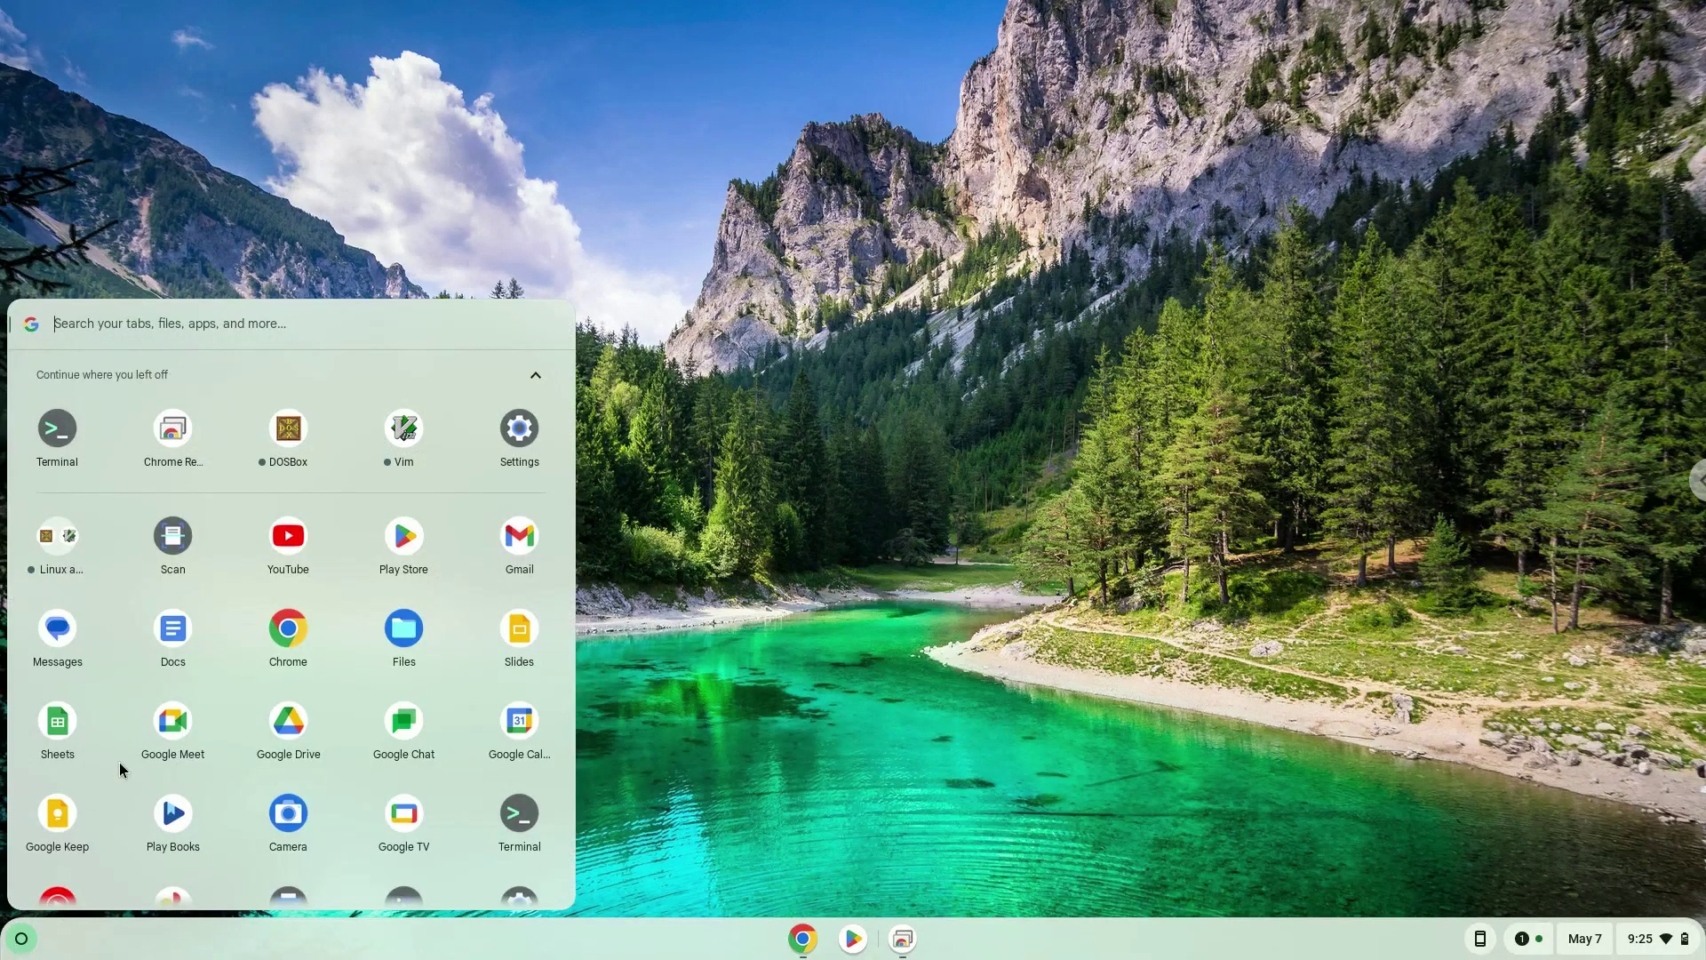
key("Escape")
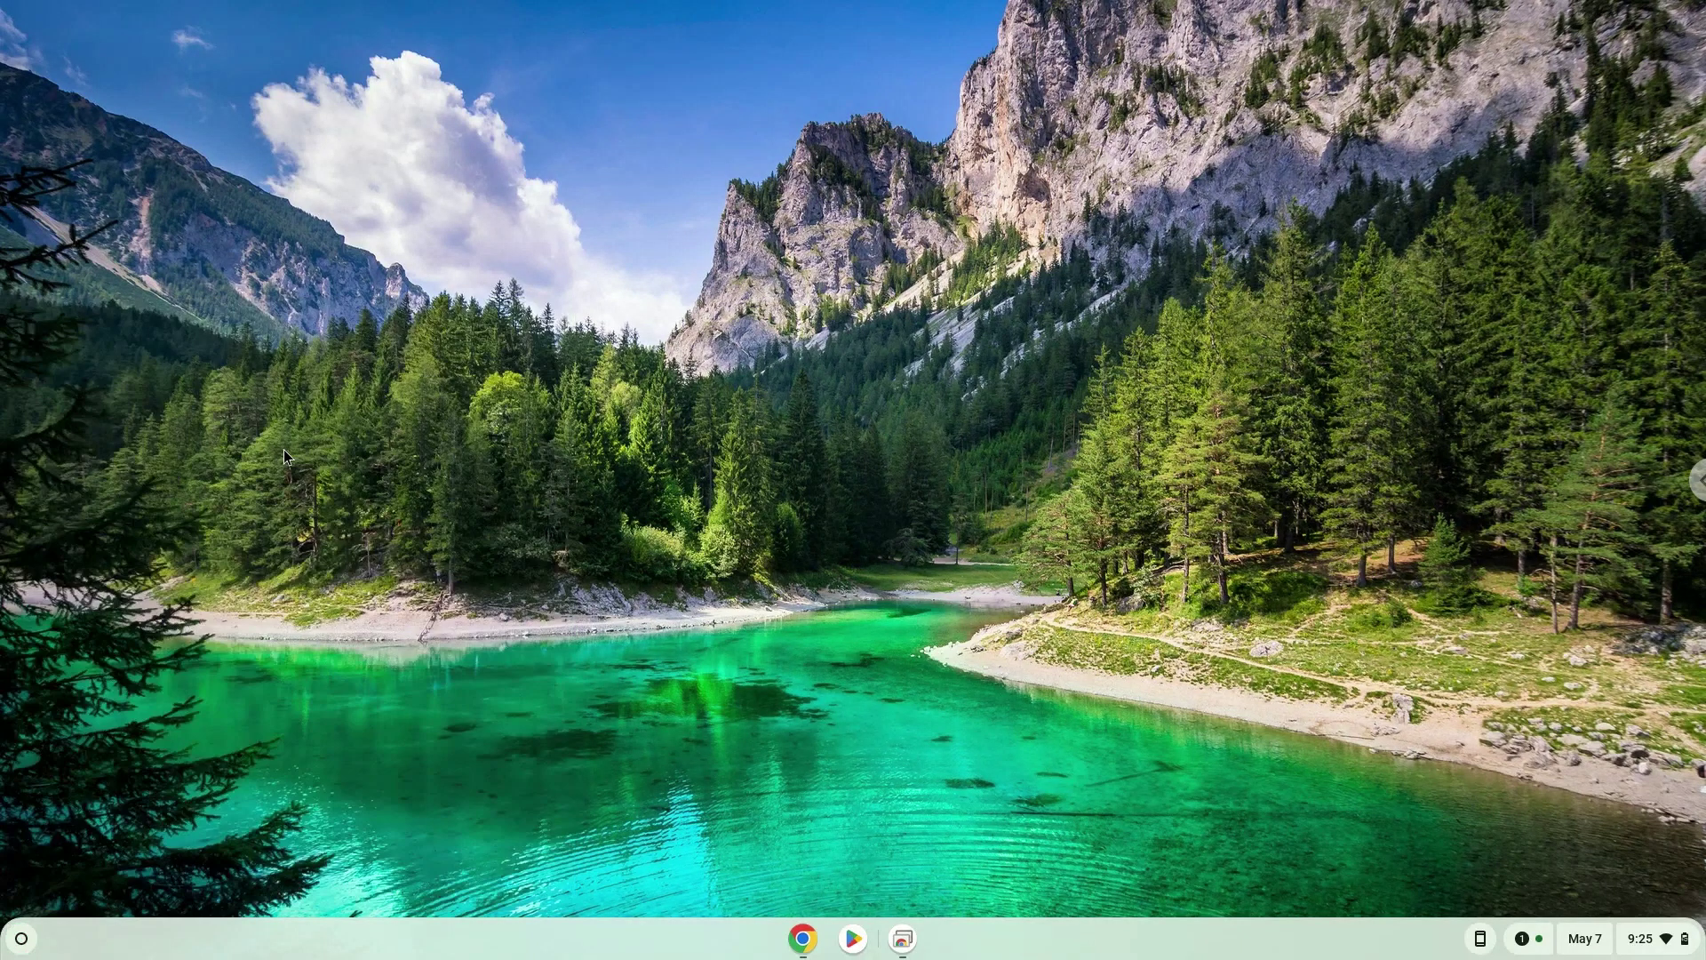